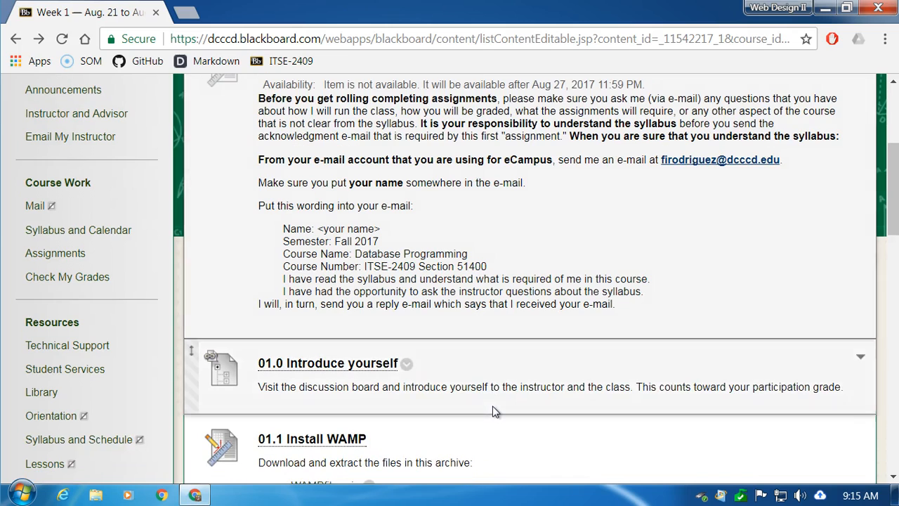
Open the WampServer source website from the 01.1 Install WAMP assignment.
scroll(495, 411, down, 2)
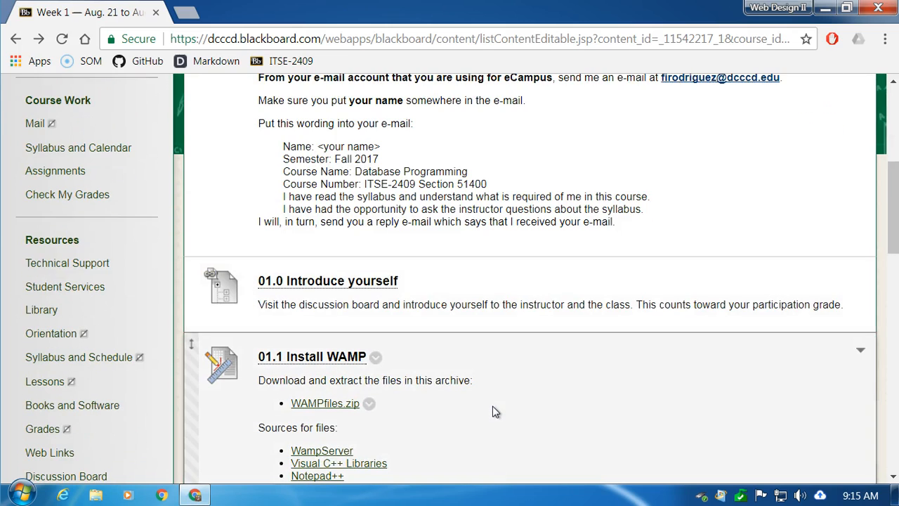
scroll(496, 411, down, 2)
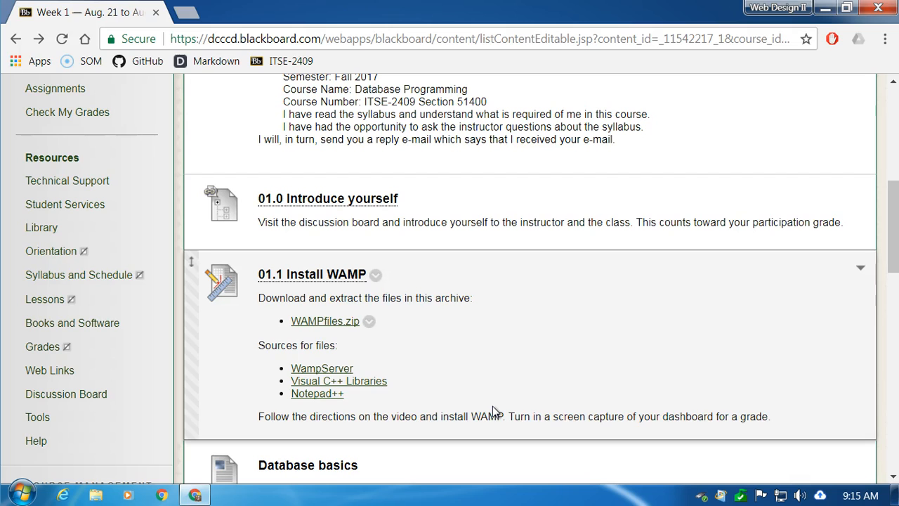
scroll(495, 411, down, 2)
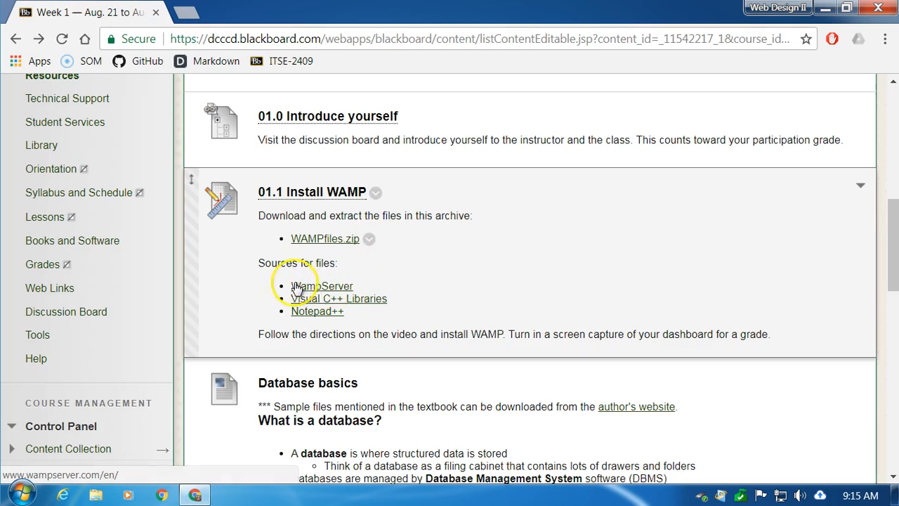
click(346, 287)
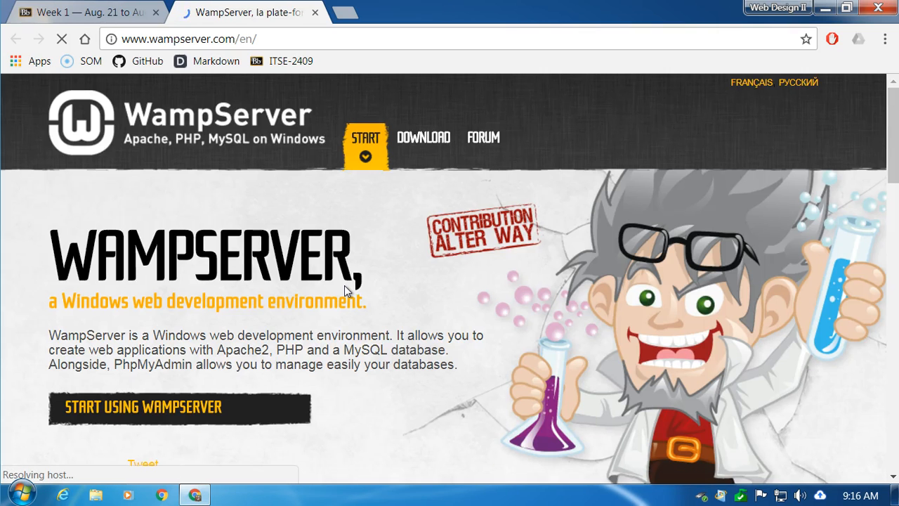
Look over the 64-bit and 32-bit WampServer 3.0.6 download options, and return to the course page.
scroll(225, 295, down, 2)
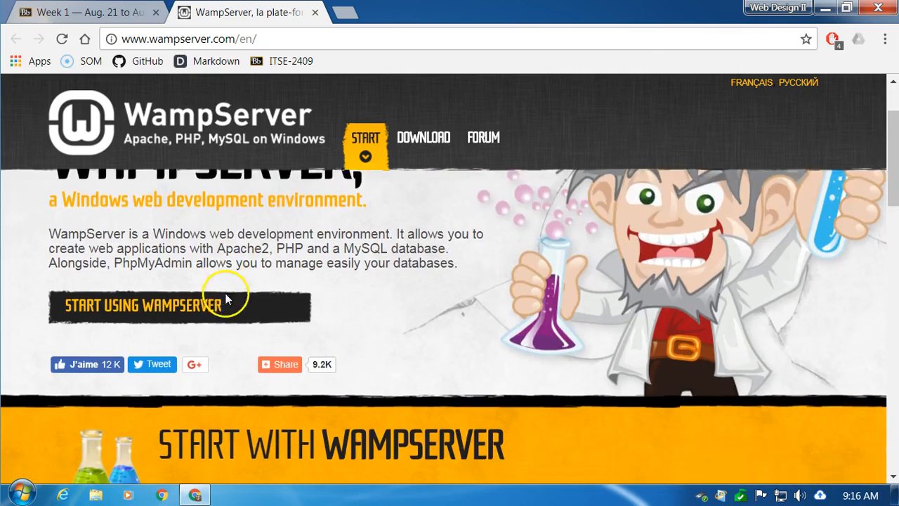
scroll(386, 226, down, 3)
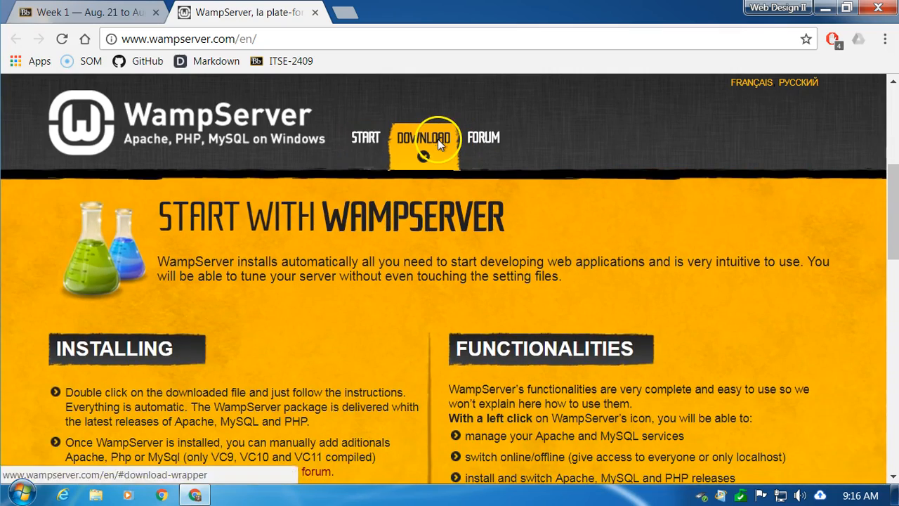
click(438, 139)
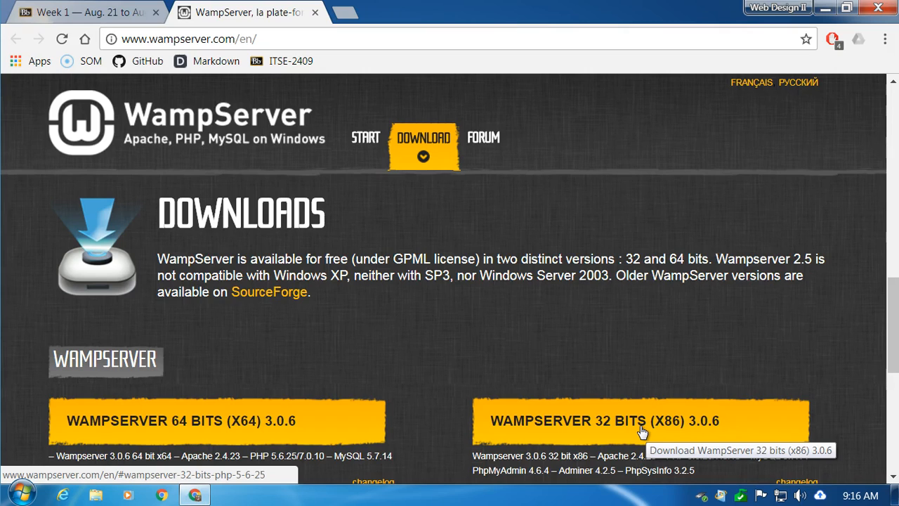
scroll(328, 296, down, 1)
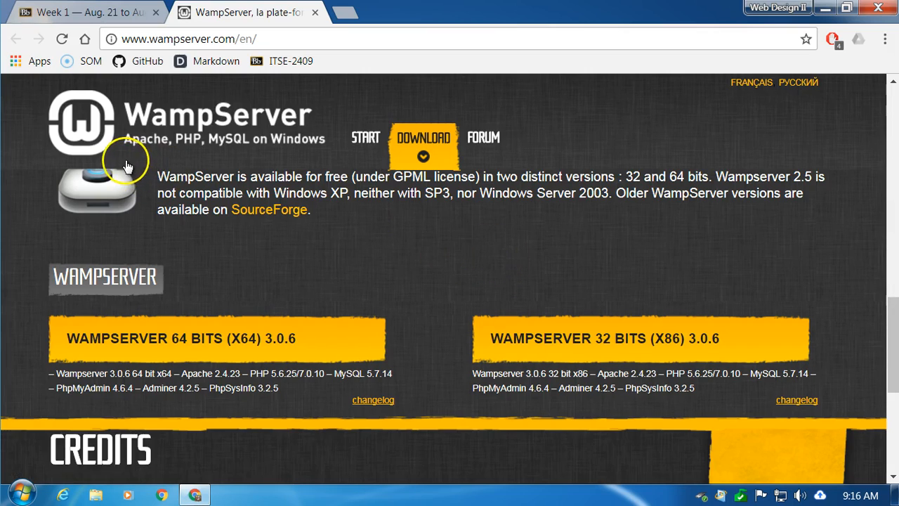
click(315, 13)
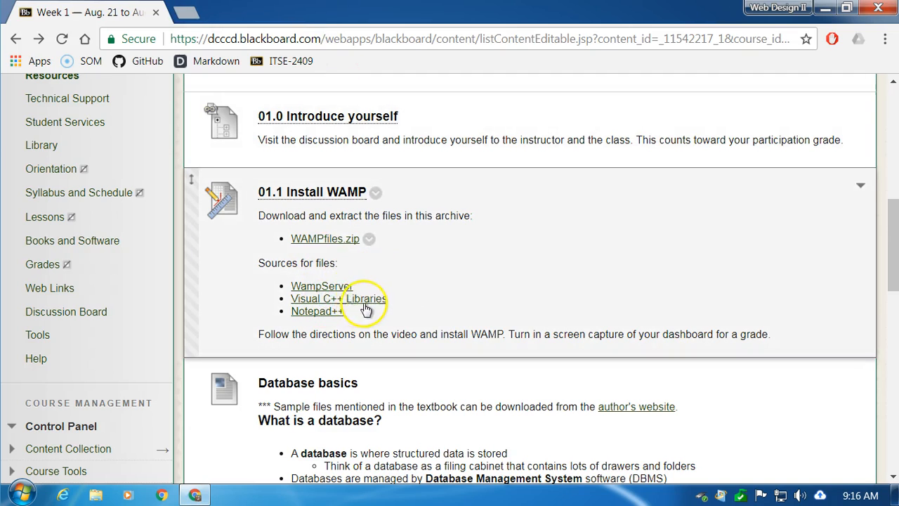
View the download choices for the English Visual C++ Redistributable for Visual Studio 2012 Update 4, and return to the course page.
click(366, 300)
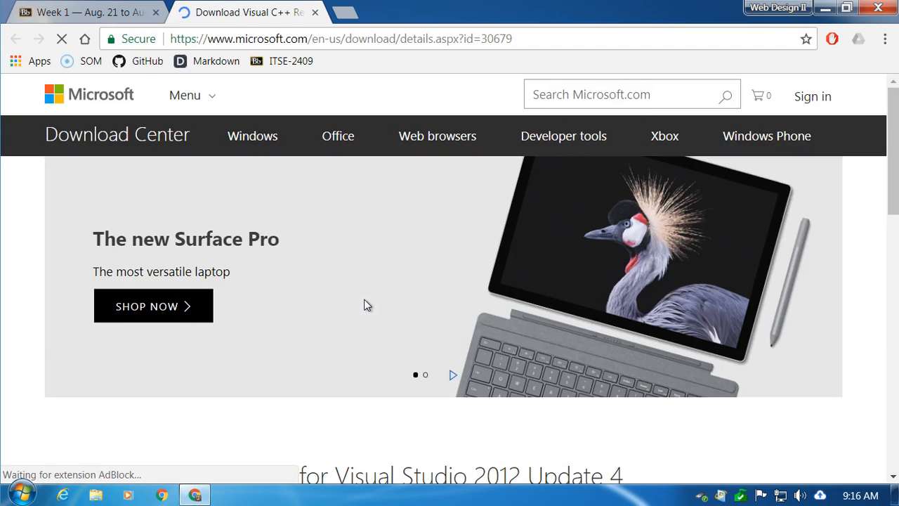
scroll(366, 305, down, 1)
scroll(366, 304, down, 4)
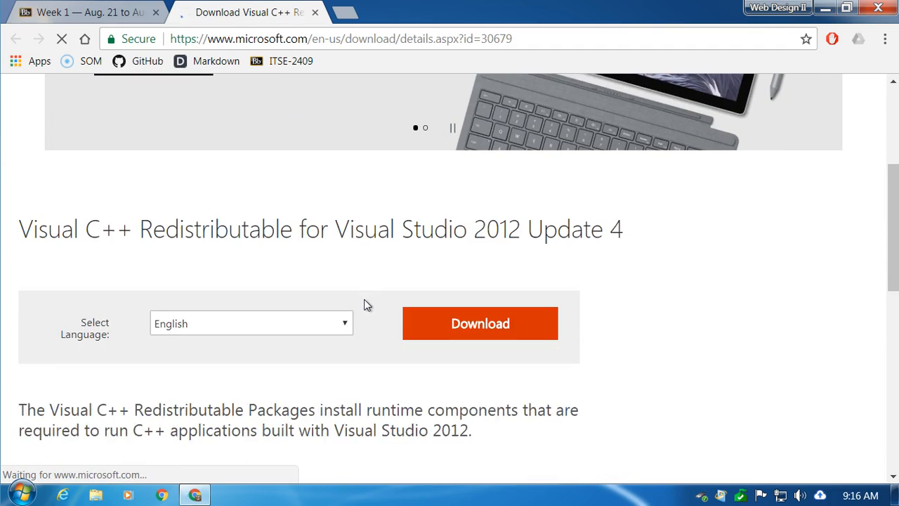
click(443, 307)
scroll(443, 308, down, 1)
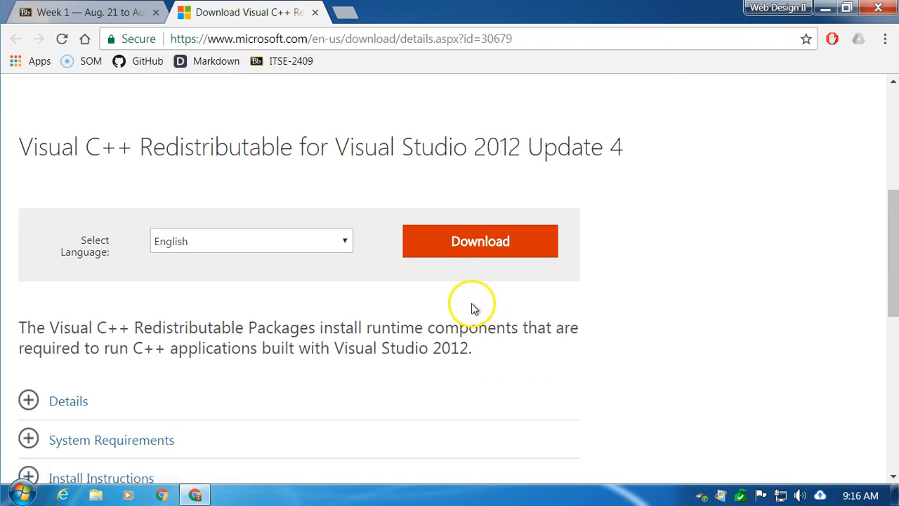
click(475, 246)
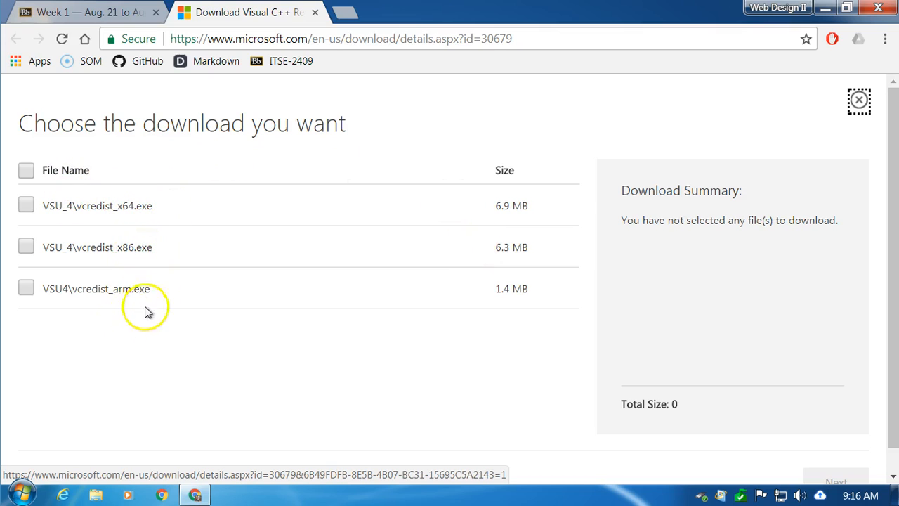
click(315, 13)
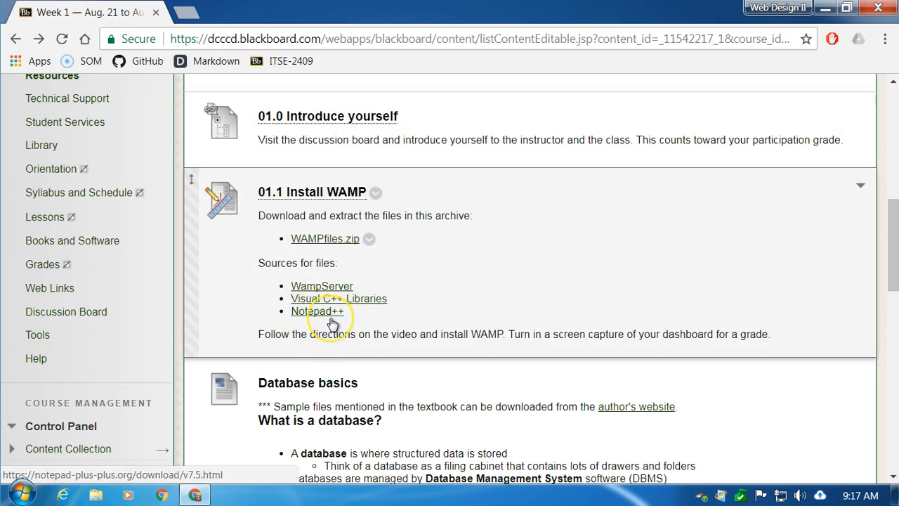
View the installer options on the Notepad++ 7.5 download page, and return to the course page.
click(331, 320)
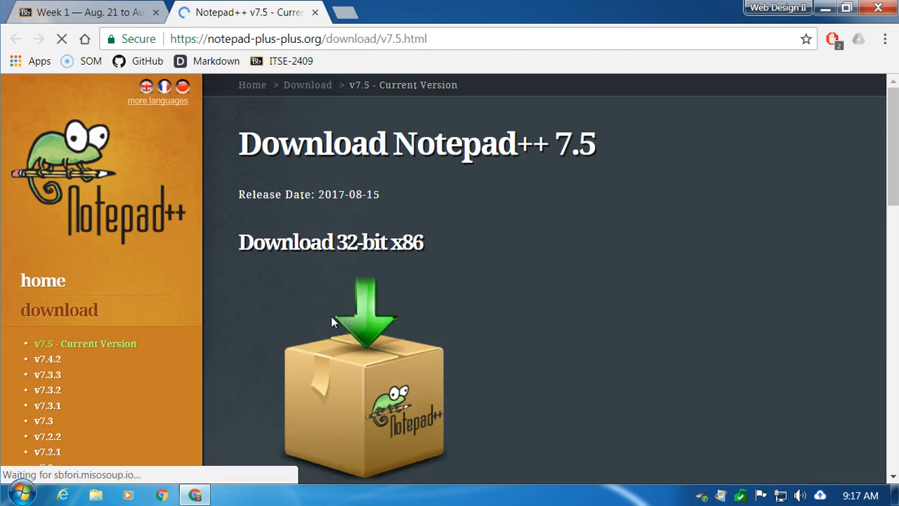
scroll(331, 316, down, 4)
click(414, 260)
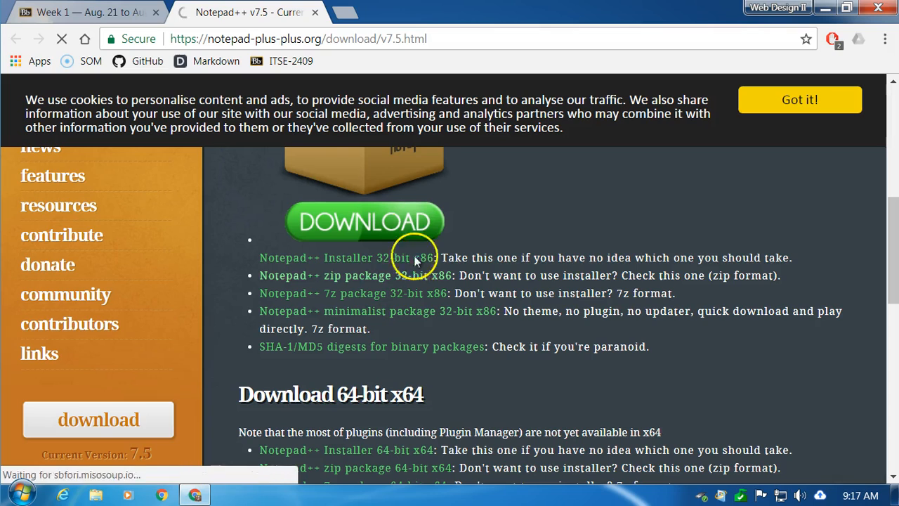
click(315, 13)
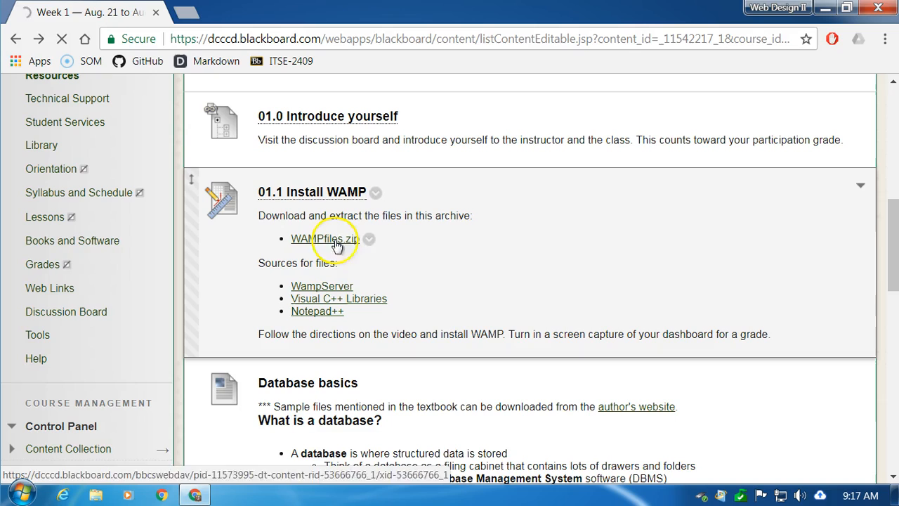
Cancel the WAMPfiles.zip download and open the Downloads folder in Windows Explorer.
click(632, 304)
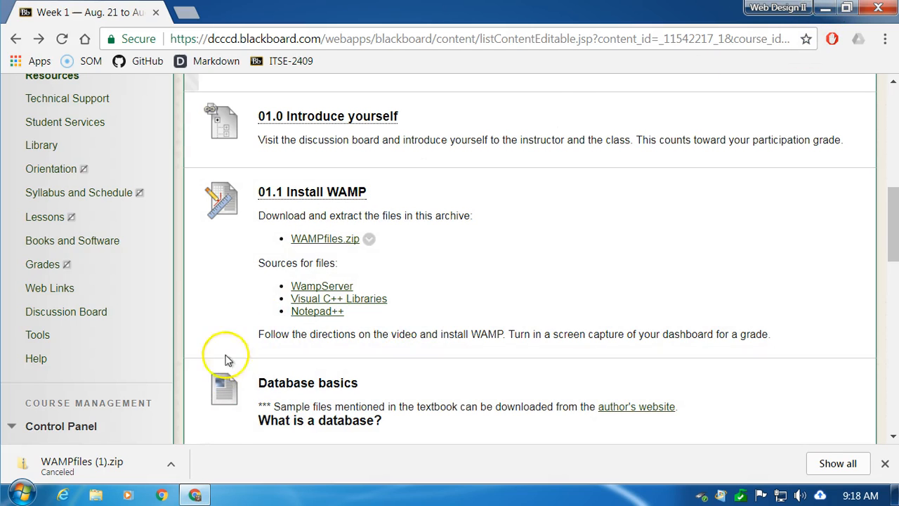
click(96, 495)
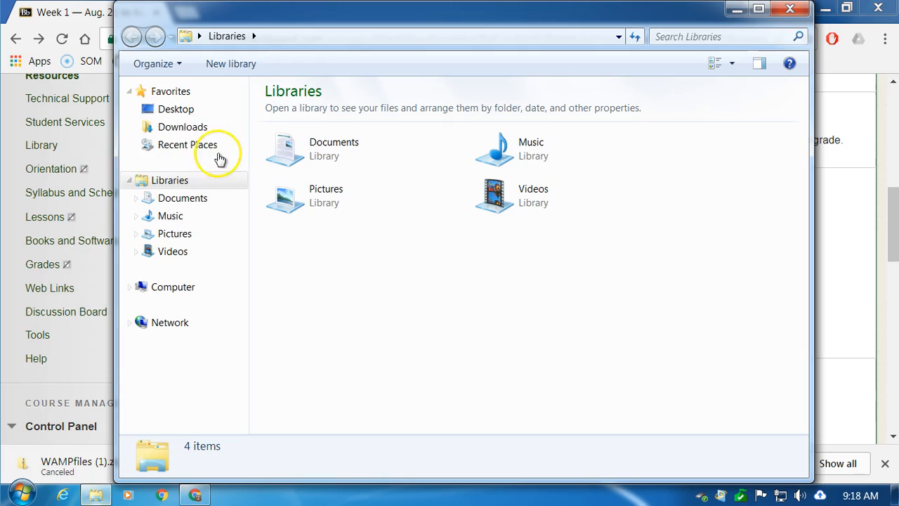
click(191, 126)
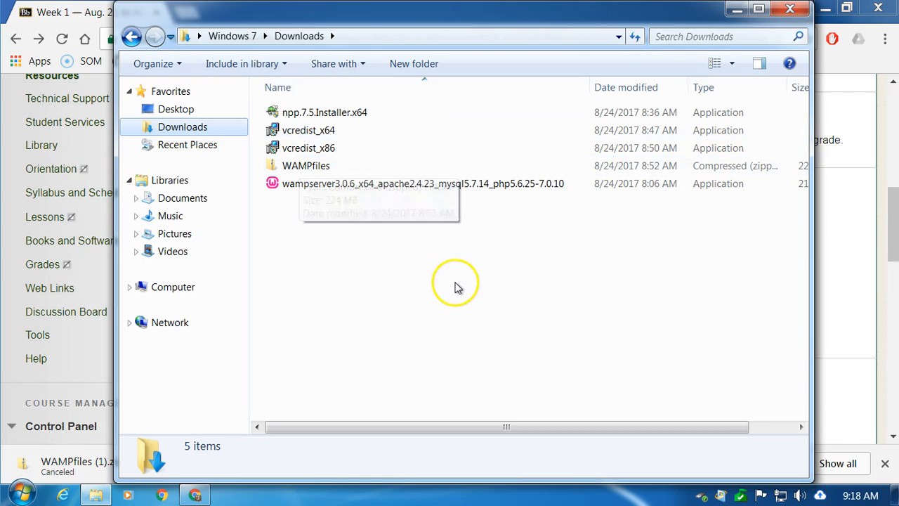
Examine the extraction option for the WAMPfiles archive and the downloaded WampServer, Visual C++ and Notepad++ installers.
right_click(315, 170)
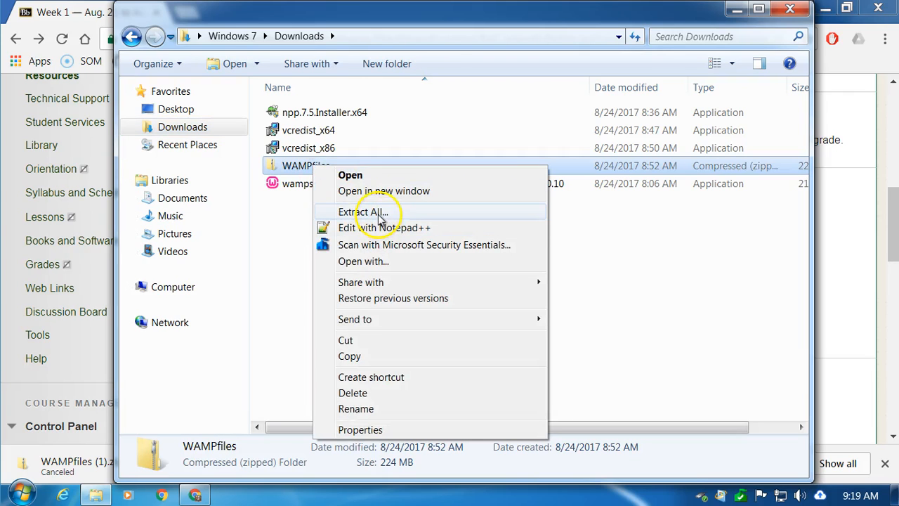
click(693, 262)
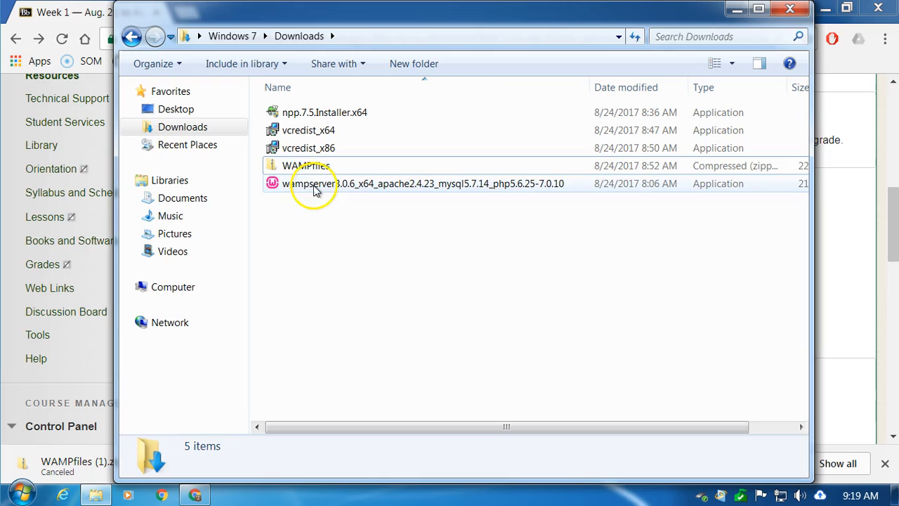
click(286, 188)
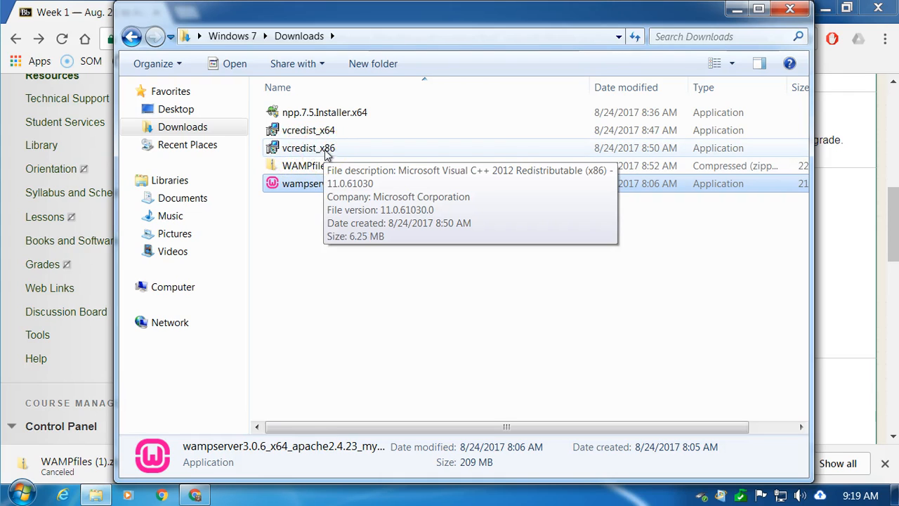
click(351, 134)
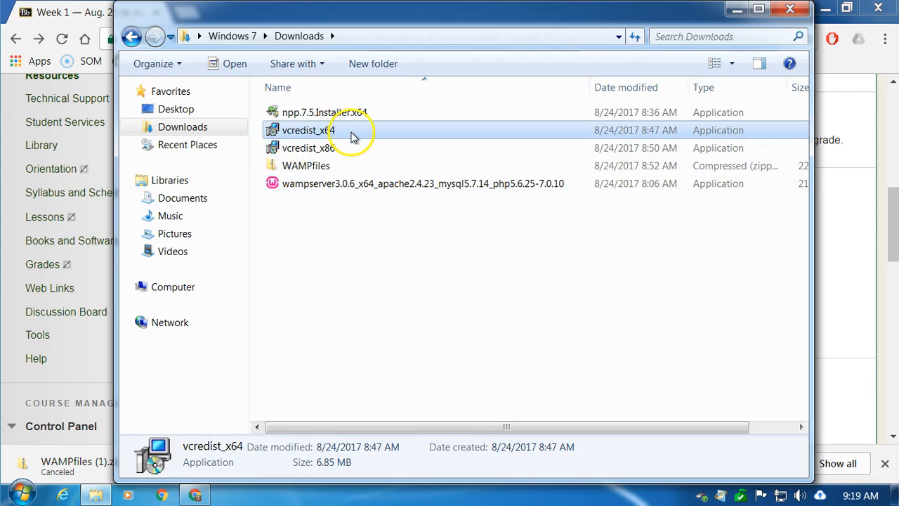
click(366, 149)
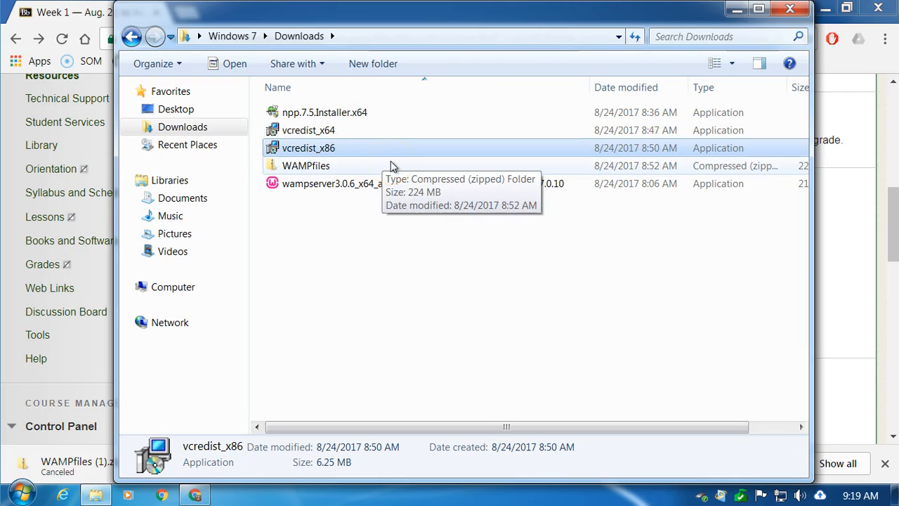
click(341, 130)
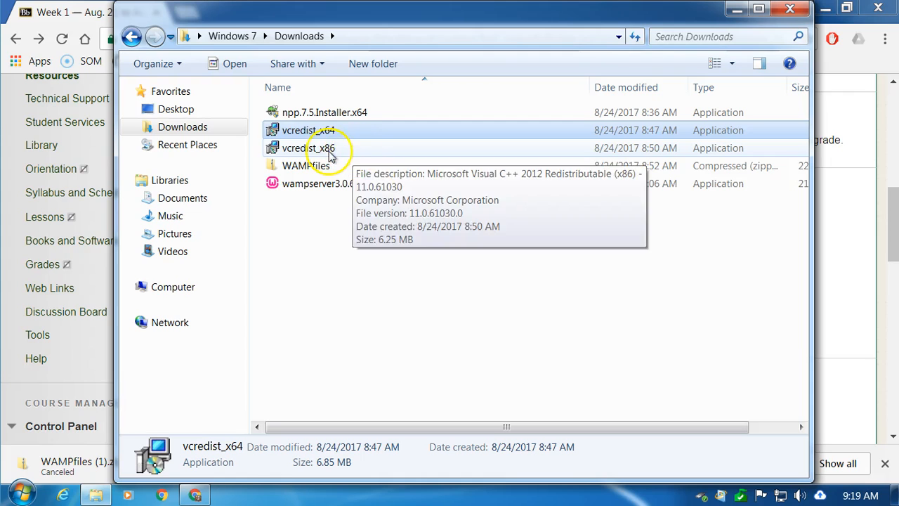
click(332, 151)
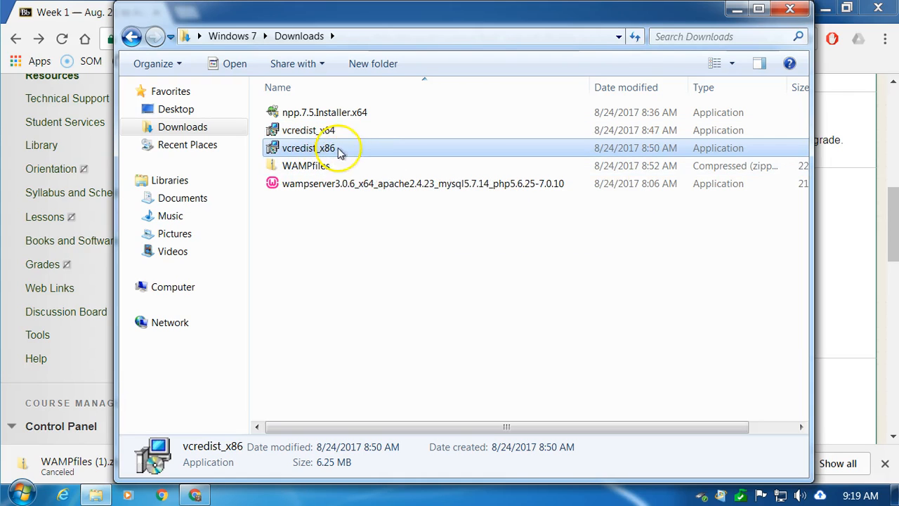
click(316, 115)
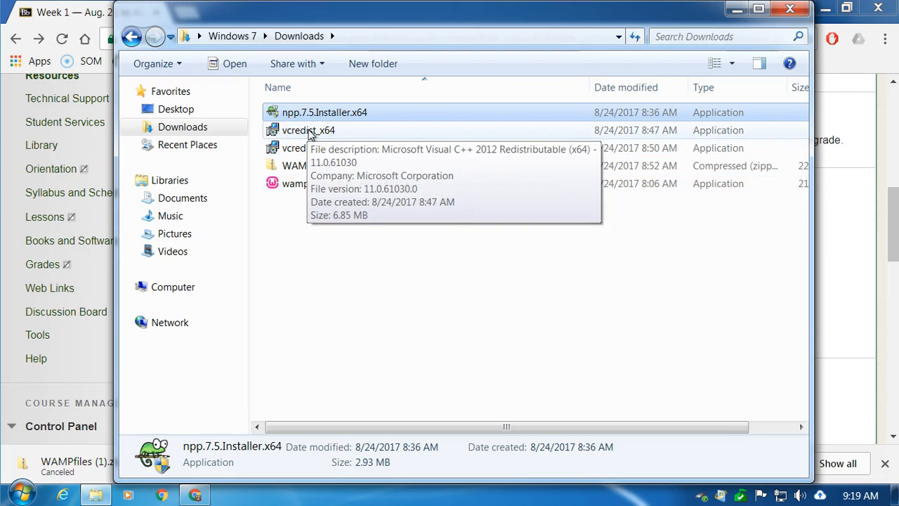
Install the 64-bit Visual C++ 2012 Redistributable from vcredist_x64, accepting the license terms and allowing system changes.
double_click(338, 131)
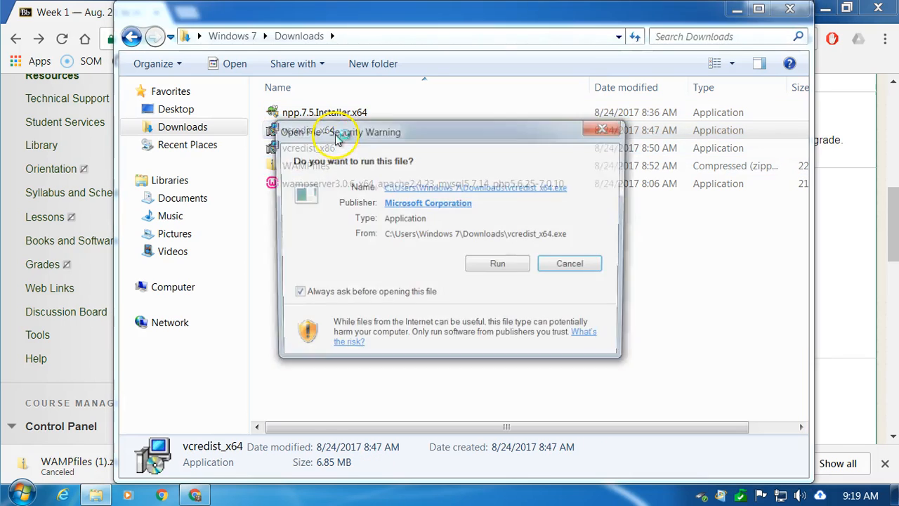
click(515, 266)
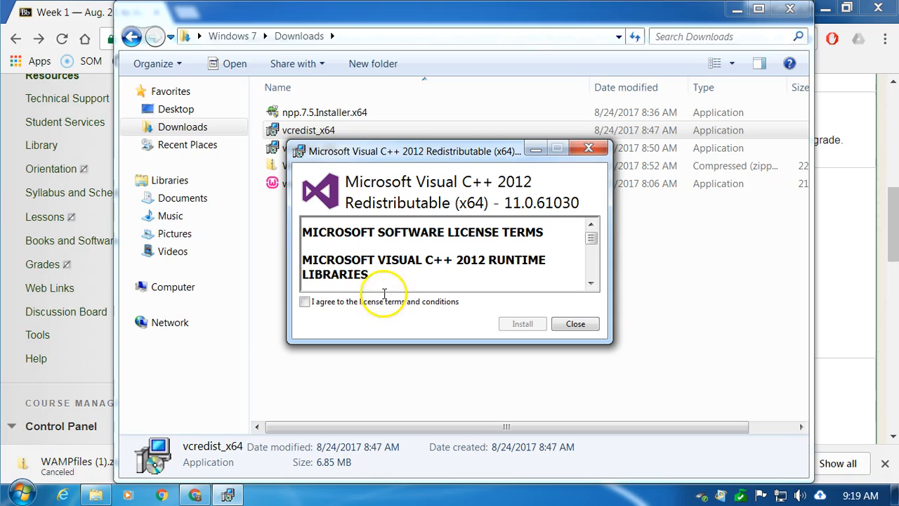
click(304, 302)
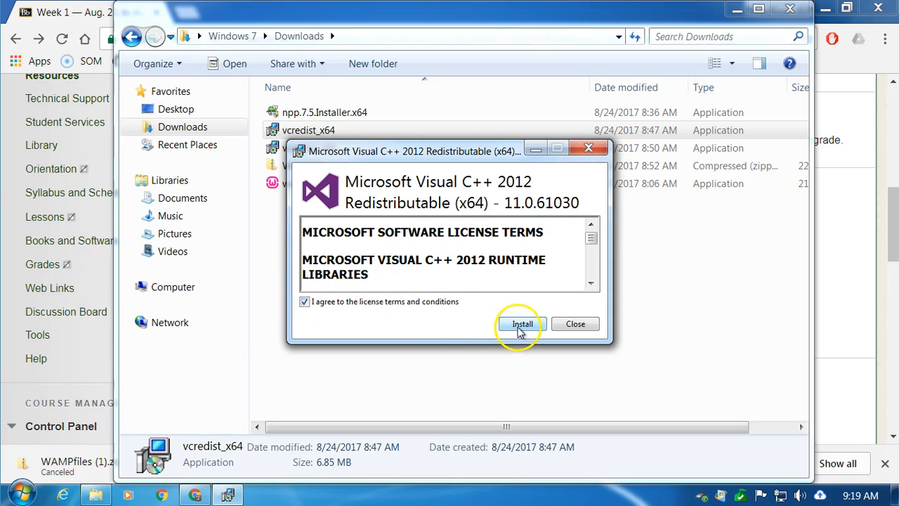
click(522, 326)
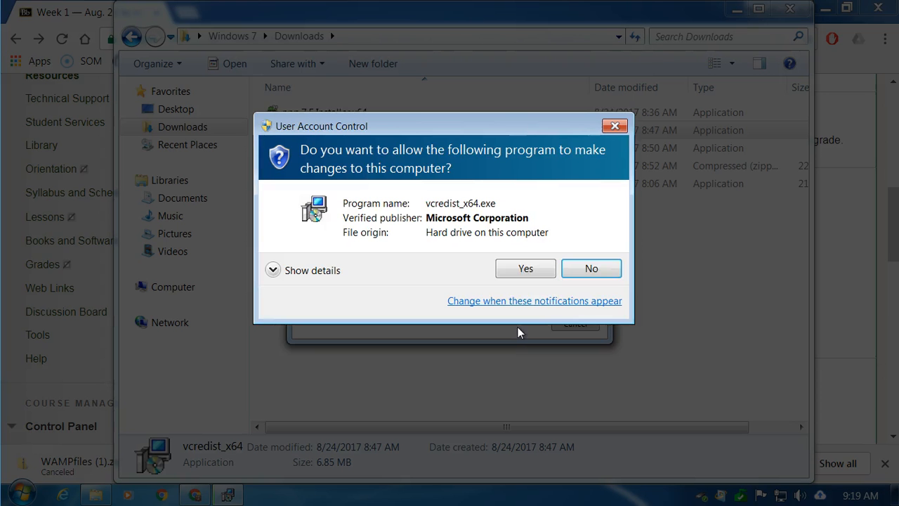
click(528, 268)
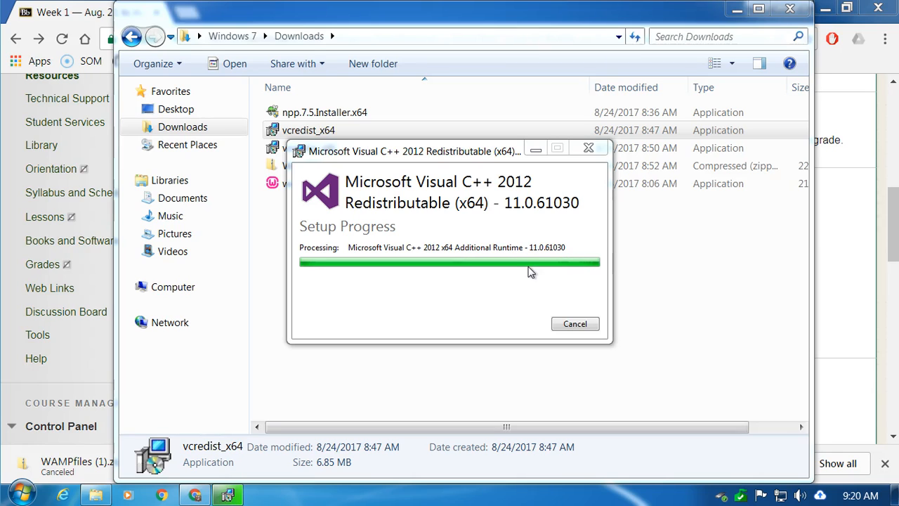
click(580, 328)
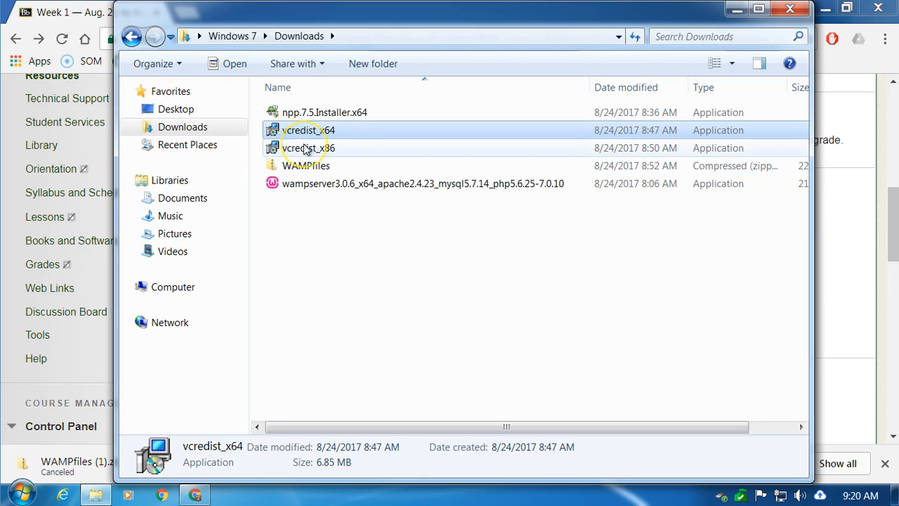
Install the 32-bit Visual C++ 2012 Redistributable from vcredist_x86, accepting the license terms.
double_click(307, 149)
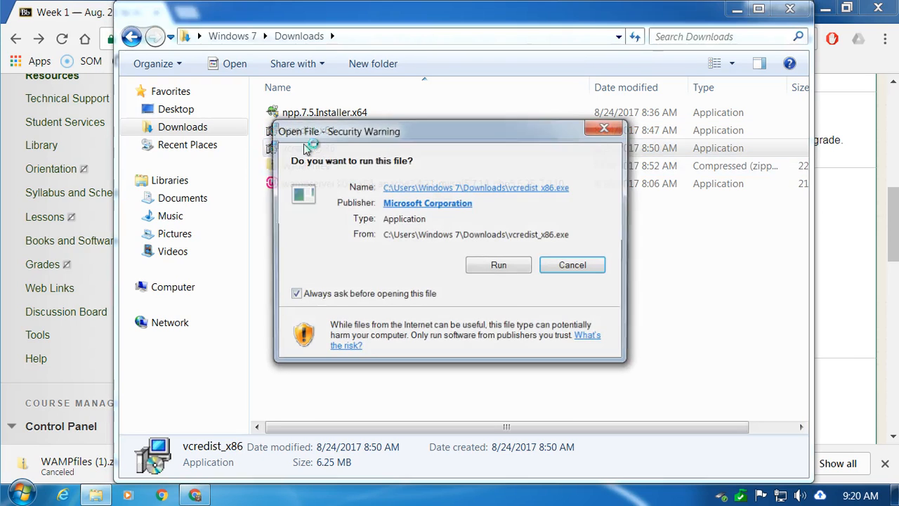
click(483, 267)
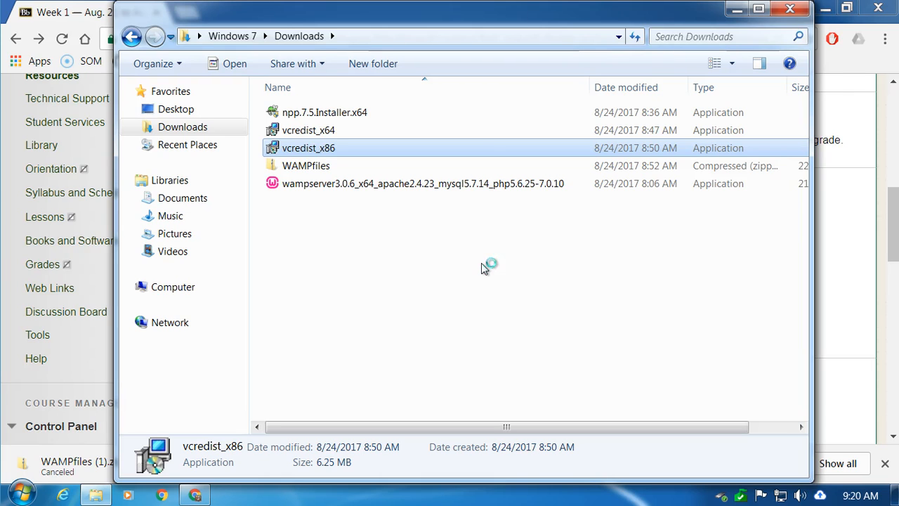
click(323, 304)
click(522, 325)
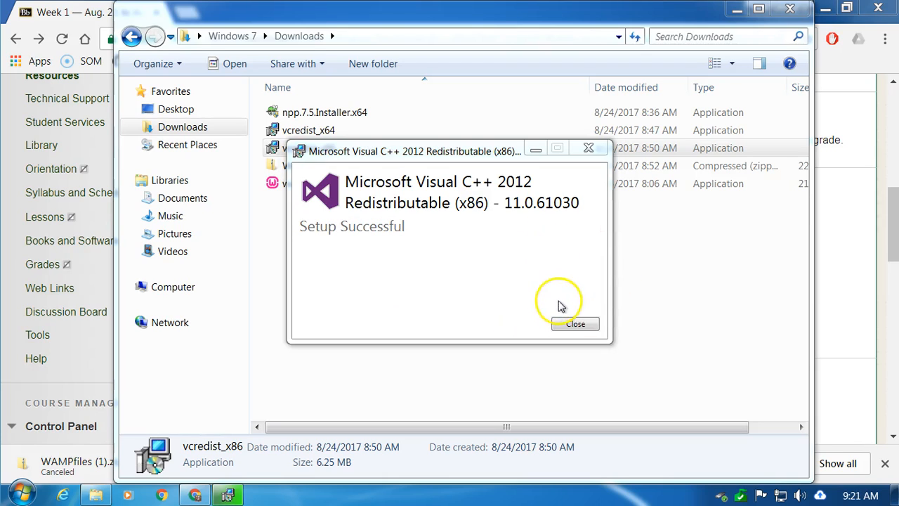
click(585, 325)
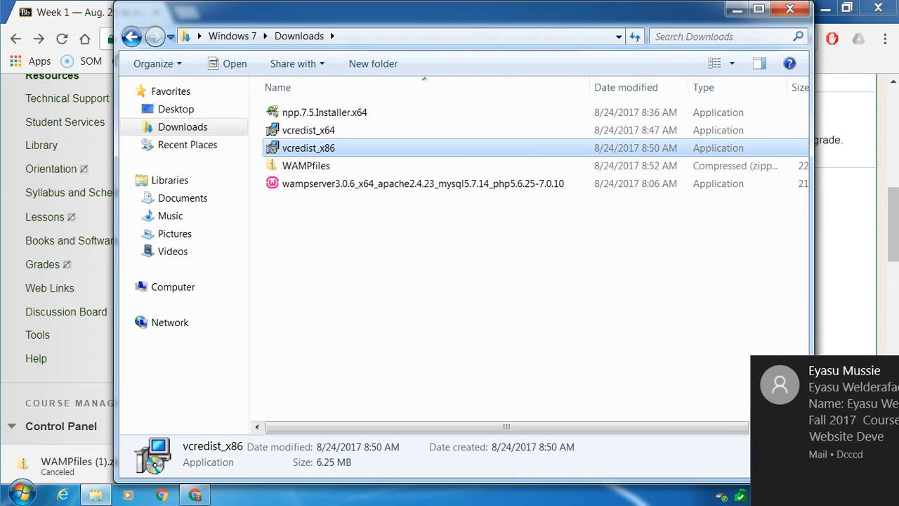
Launch the wampserver3.0.6_x64 installer with English as the setup language, allowing system changes and minimizing the browser window.
double_click(275, 187)
click(498, 267)
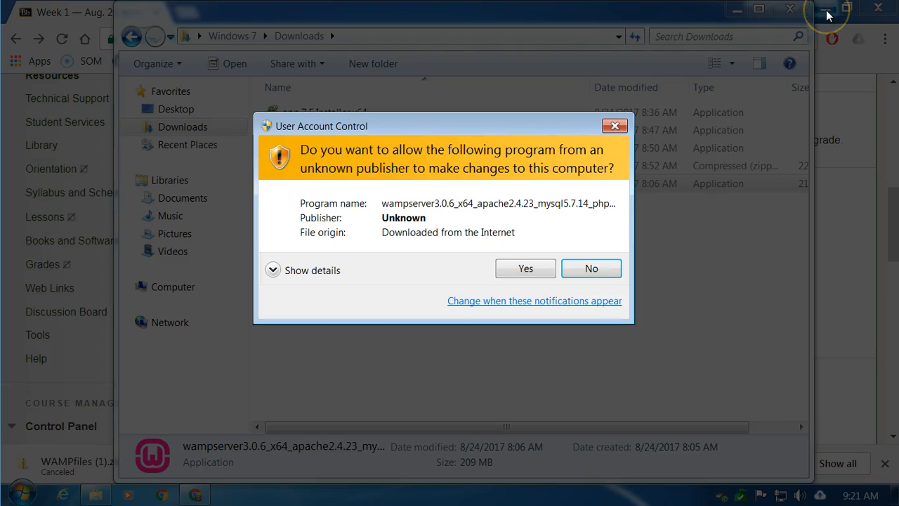
click(534, 268)
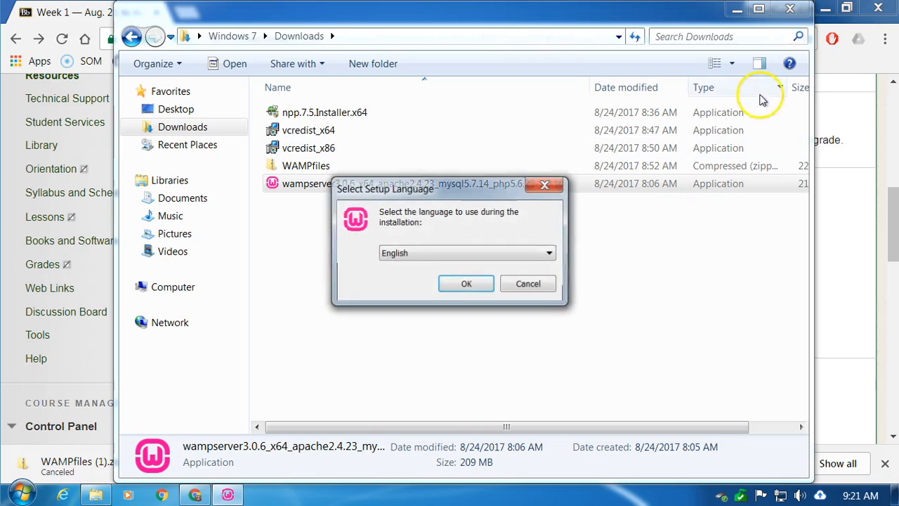
click(826, 8)
click(474, 288)
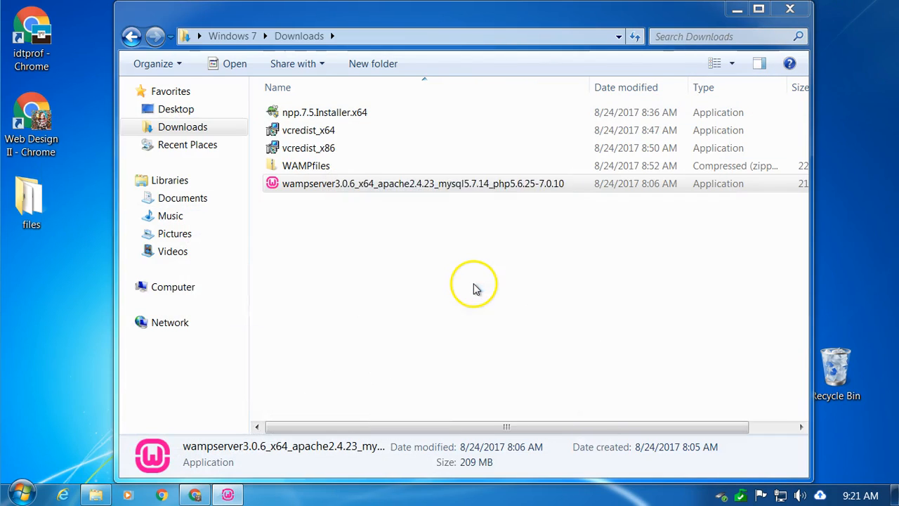
Accept the Wampserver64 license agreement and continue past the pre-installation information to the destination selection.
click(367, 333)
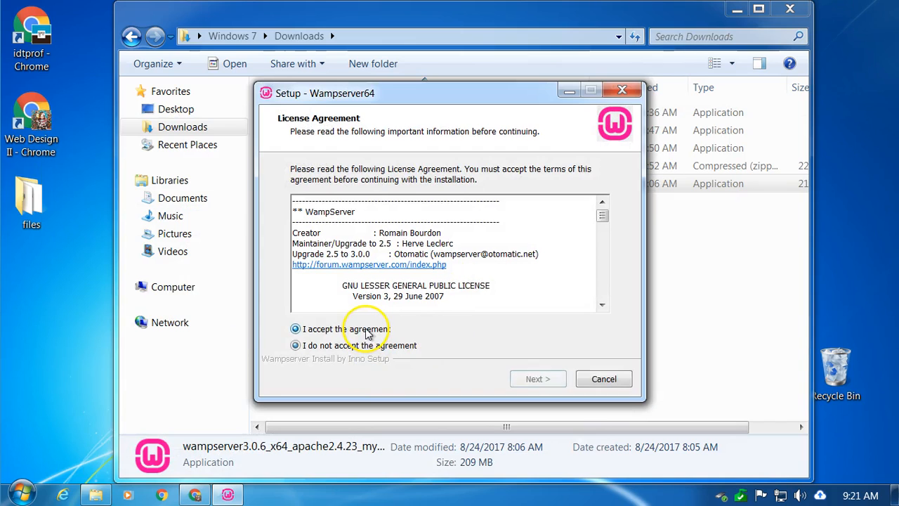
click(555, 382)
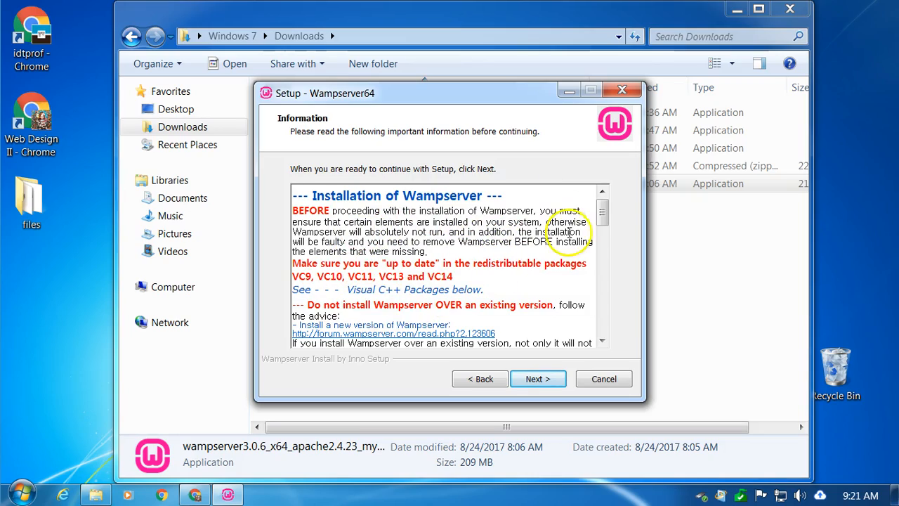
mouse_move(603, 211)
mouse_down()
mouse_move(605, 312)
mouse_move(619, 337)
mouse_move(600, 194)
mouse_up()
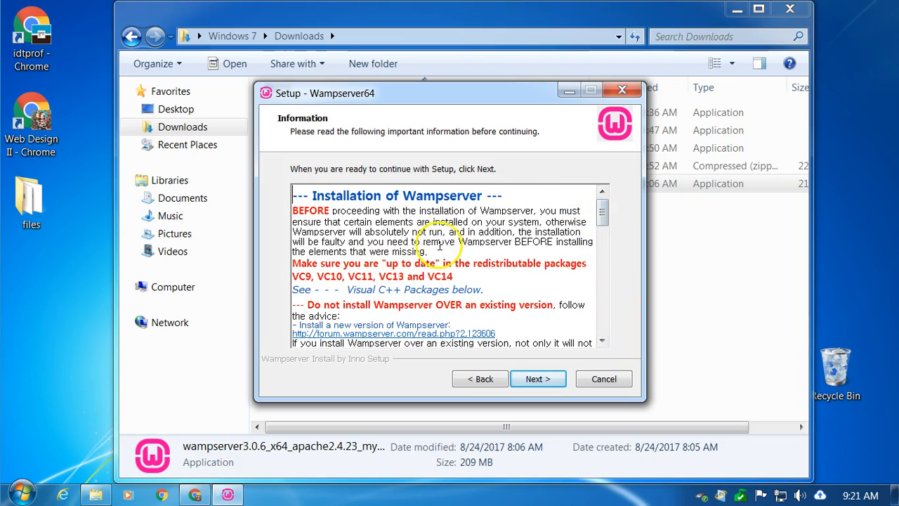
click(534, 380)
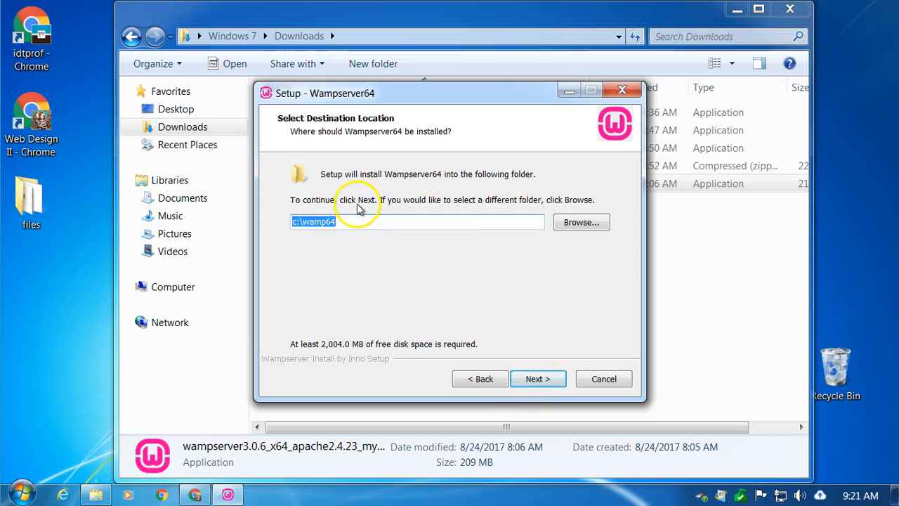
Install Wampserver64 with c:\wamp as the destination folder and Wamp as the Start Menu folder.
click(339, 221)
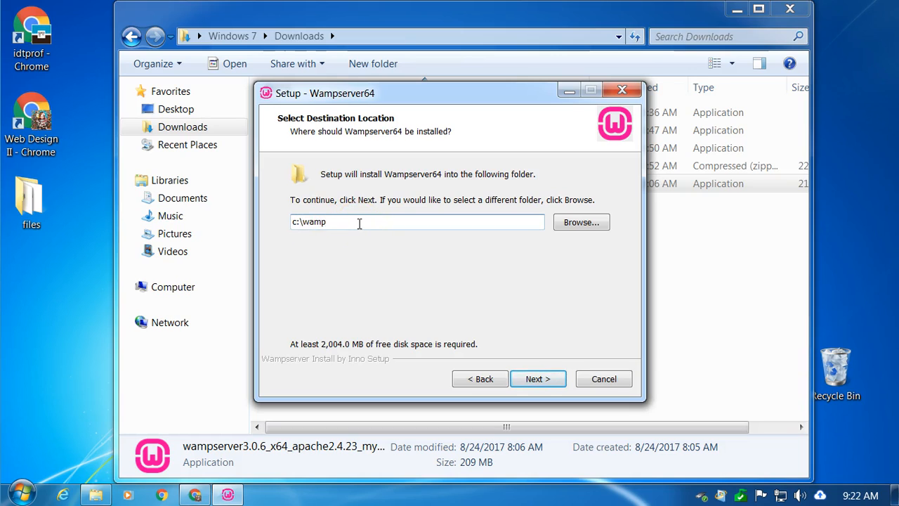
click(542, 386)
click(345, 223)
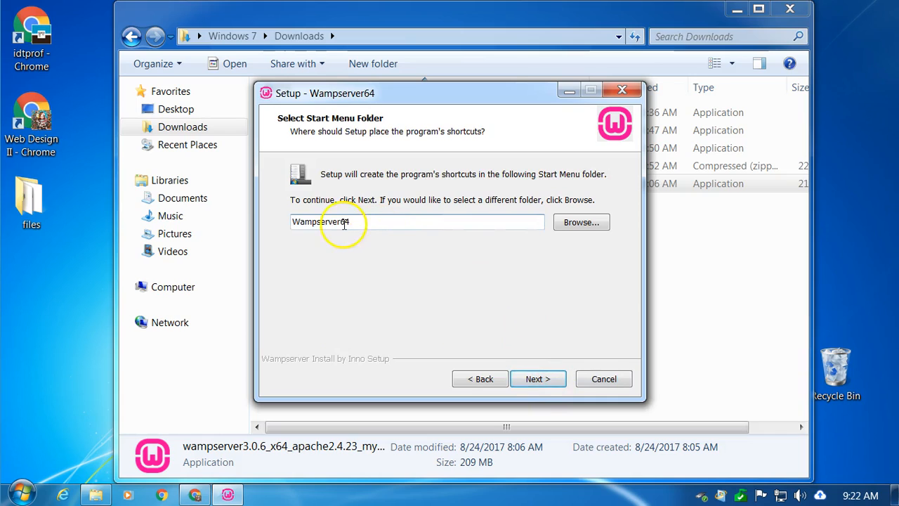
drag(312, 222, 438, 227)
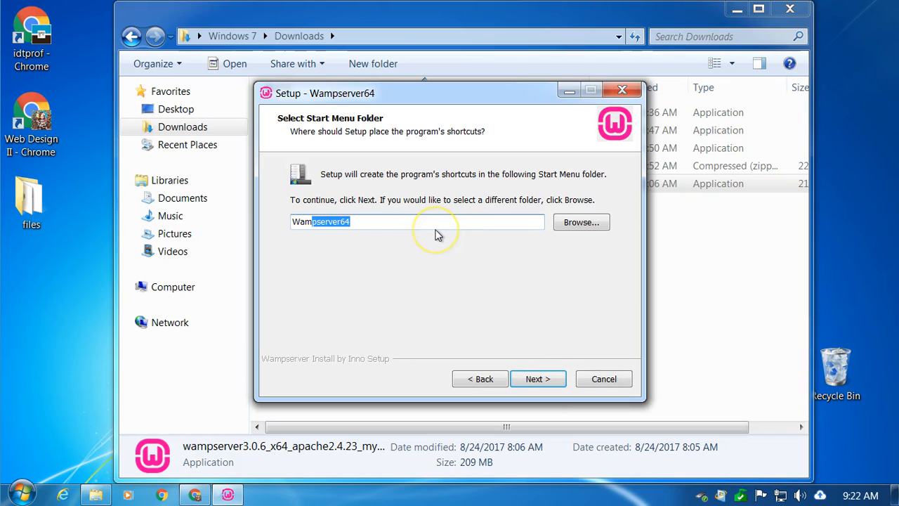
text(p)
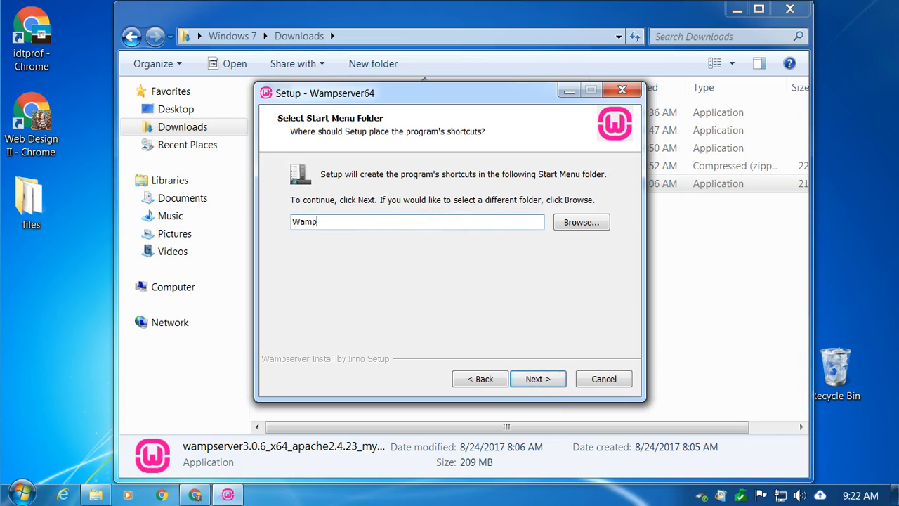
click(546, 376)
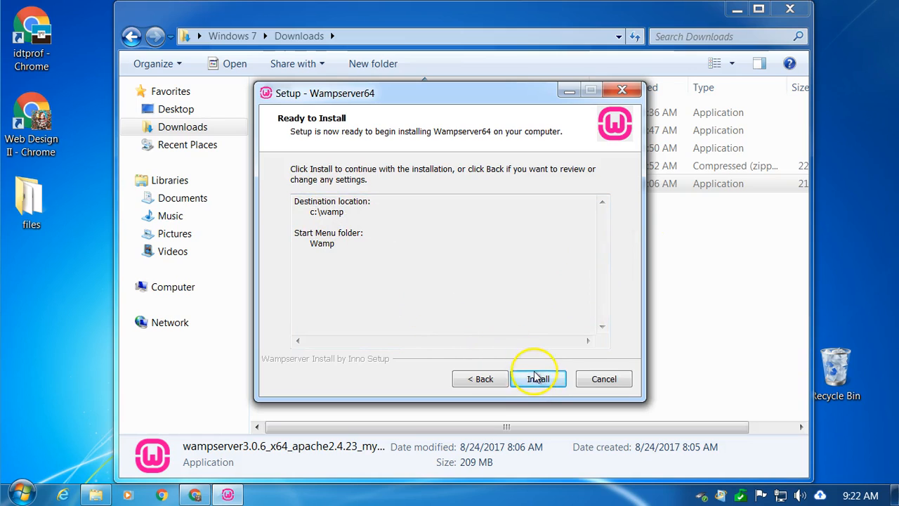
click(541, 377)
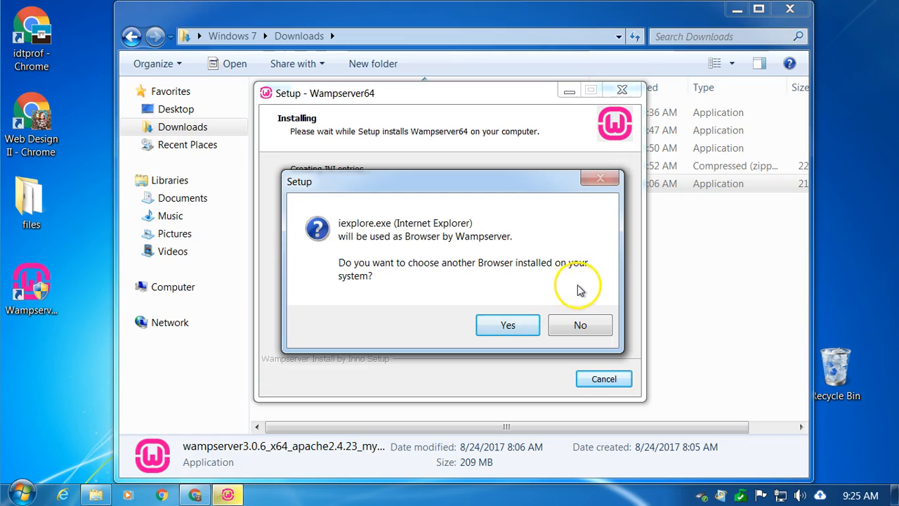
Choose chrome from Program Files (x86)\Google\Chrome\Application as Wampserver's default browser instead of Internet Explorer.
click(501, 333)
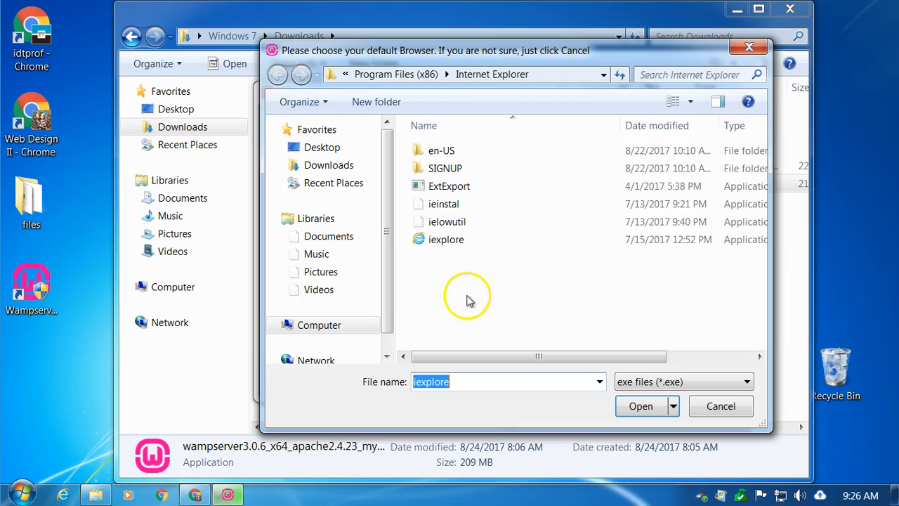
click(427, 75)
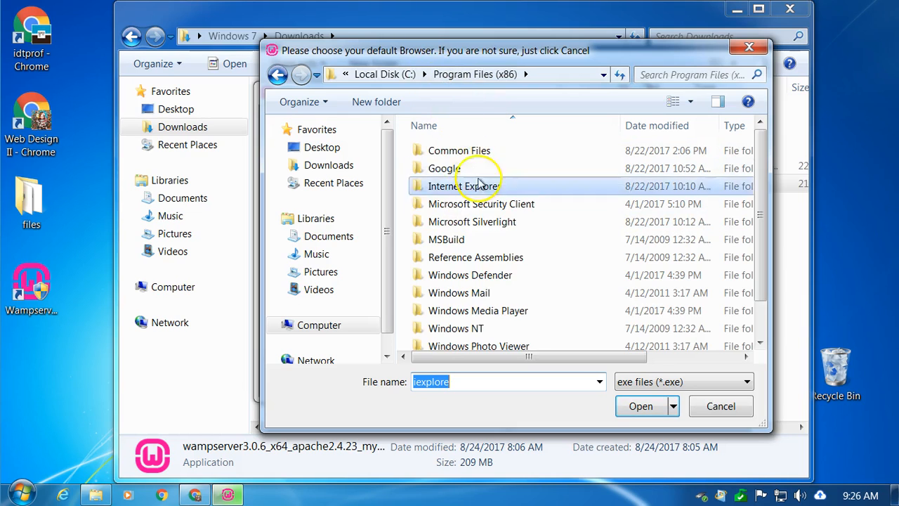
double_click(441, 171)
double_click(449, 152)
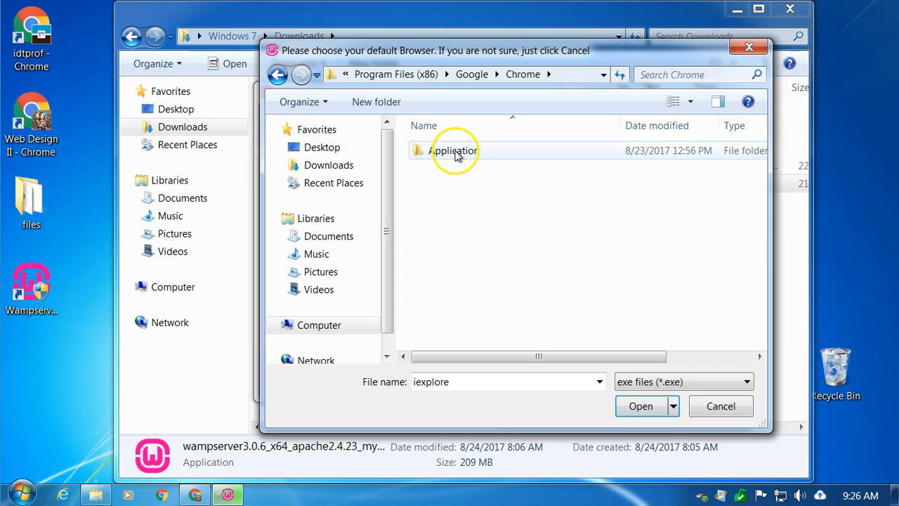
double_click(454, 152)
click(453, 192)
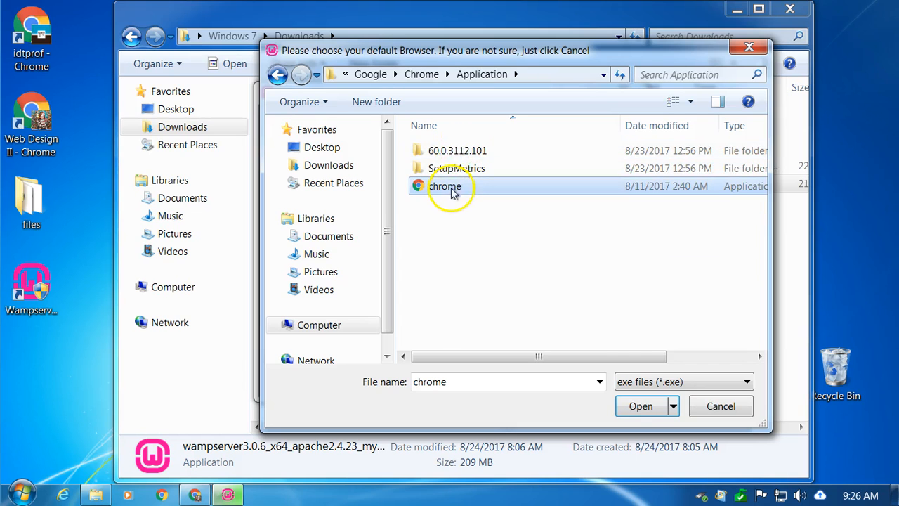
click(647, 411)
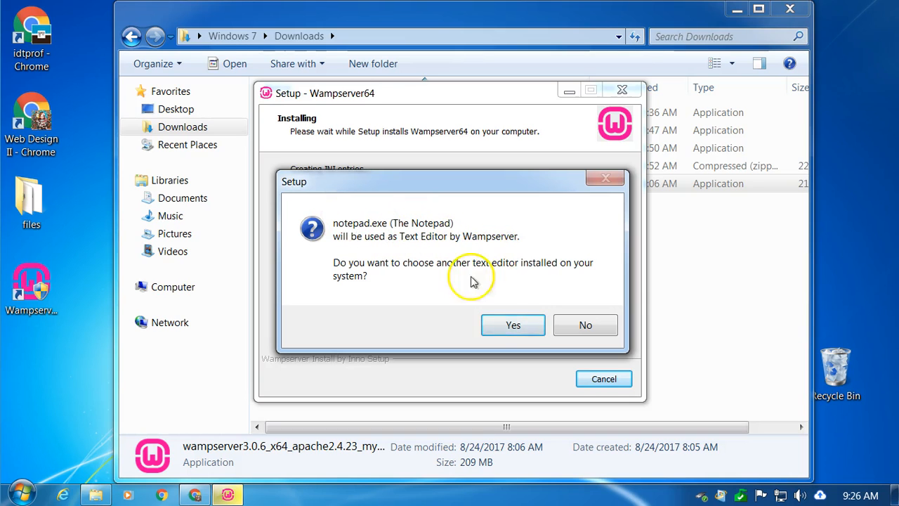
Choose notepad++ from C:\Program Files\Notepad++ as Wampserver's text editor instead of Notepad.
click(515, 326)
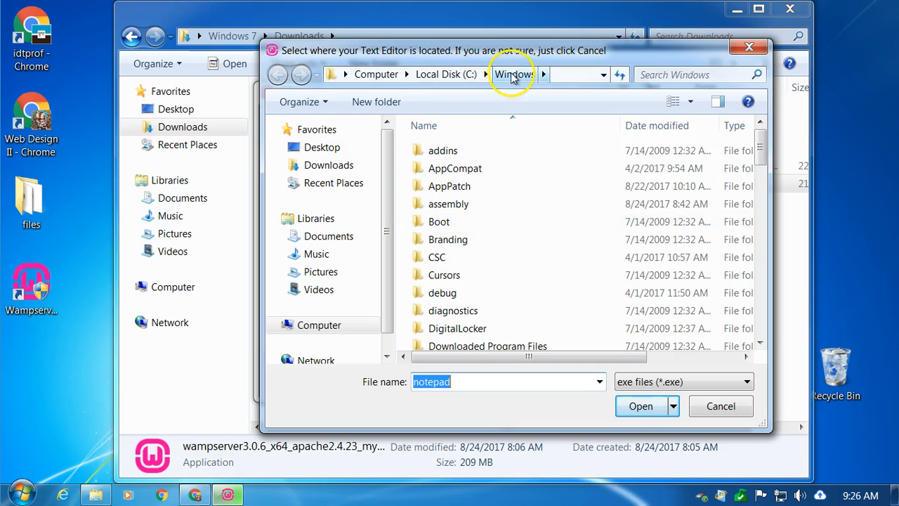
click(476, 241)
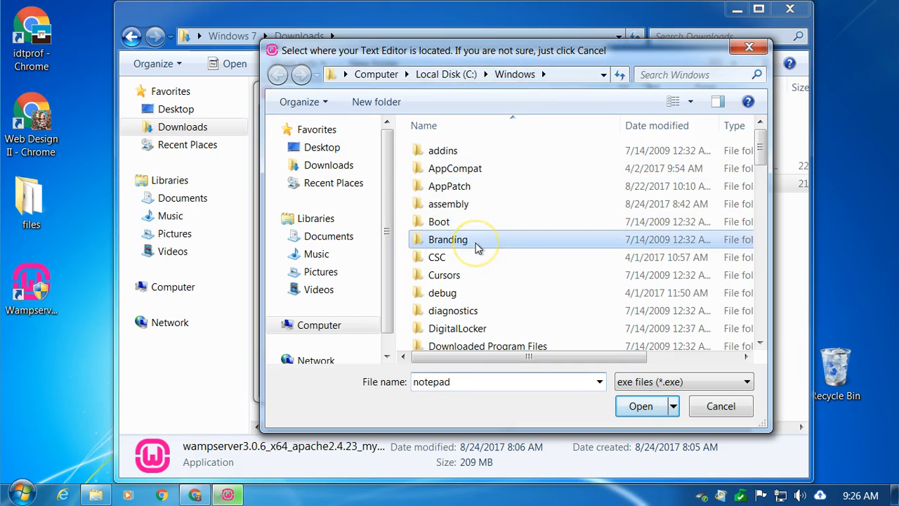
scroll(476, 246, down, 8)
scroll(476, 248, up, 8)
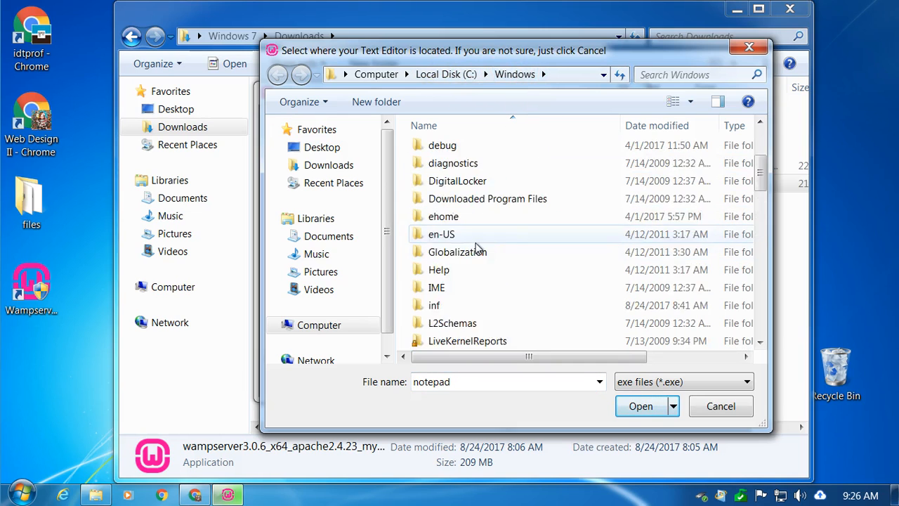
click(445, 75)
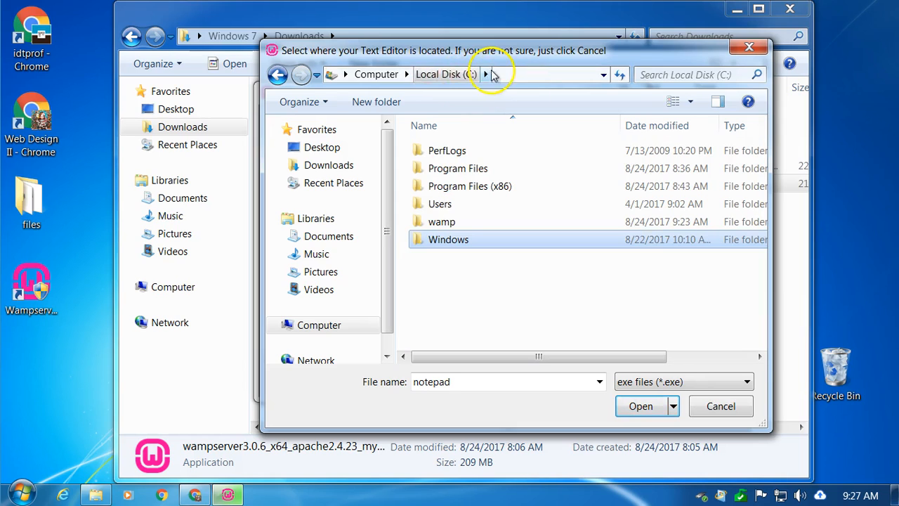
double_click(482, 174)
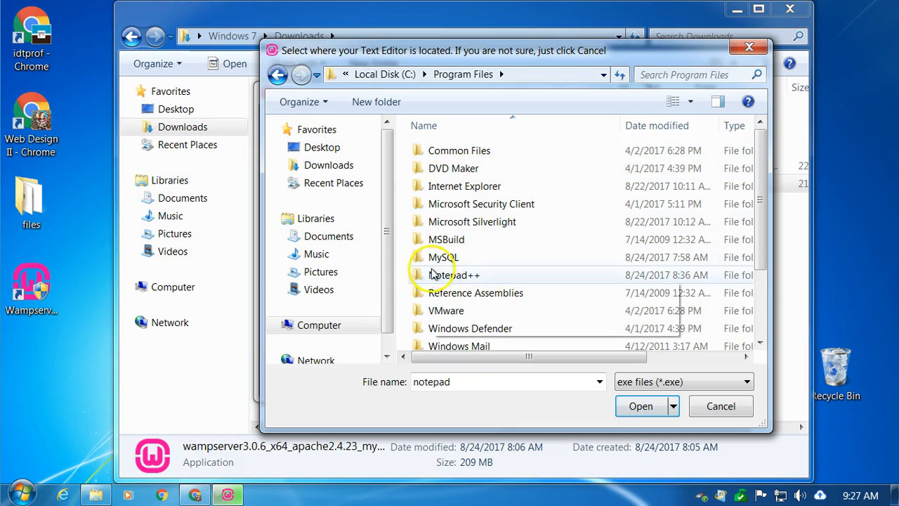
double_click(450, 280)
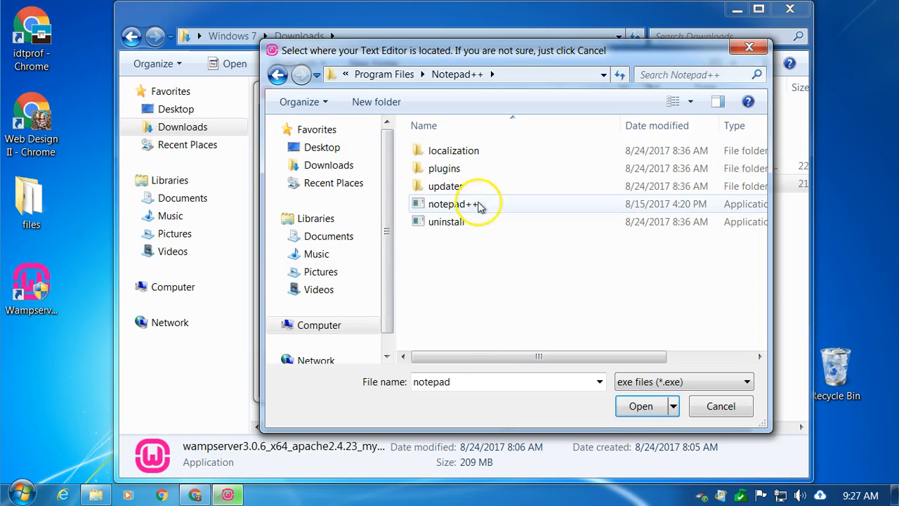
click(451, 209)
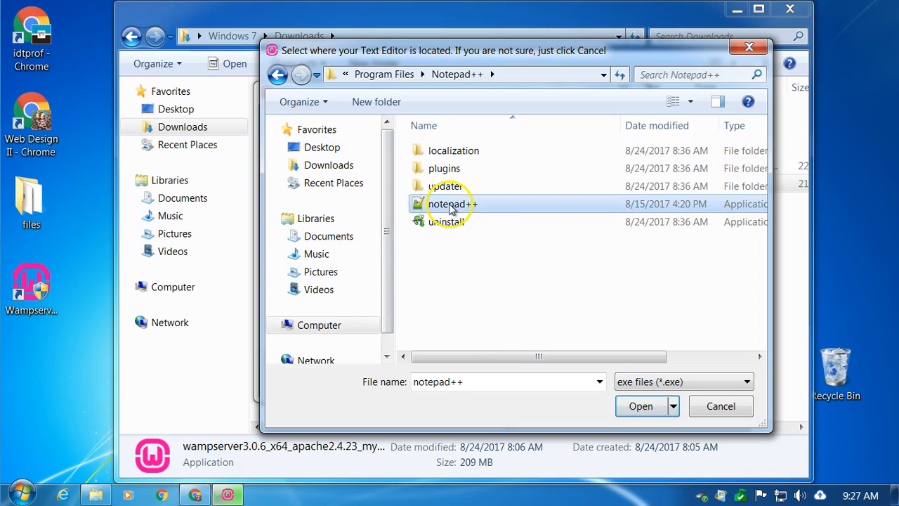
click(650, 406)
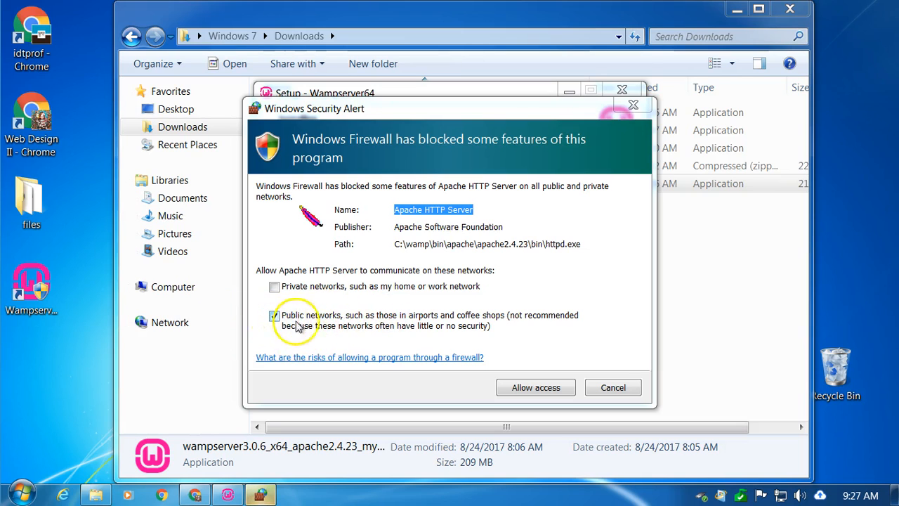
Allow Apache HTTP Server through Windows Firewall on private networks only, with public networks unchecked.
click(274, 316)
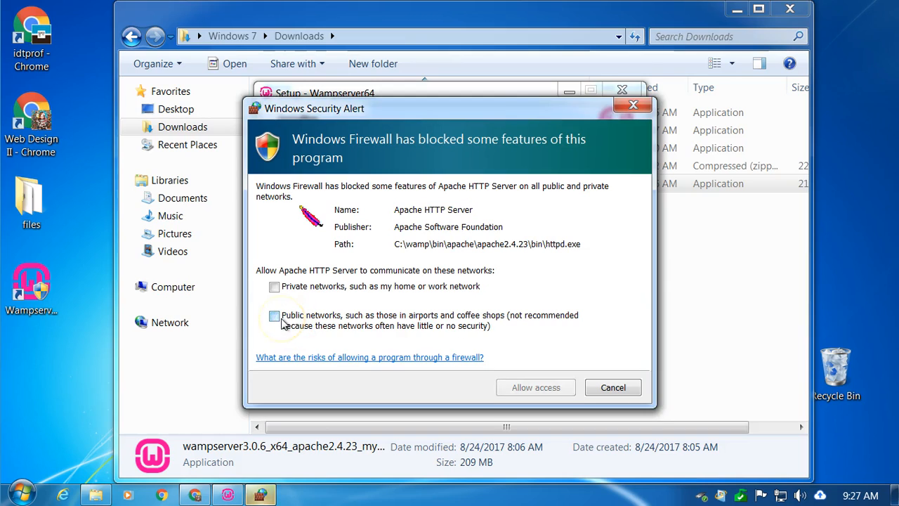
click(273, 287)
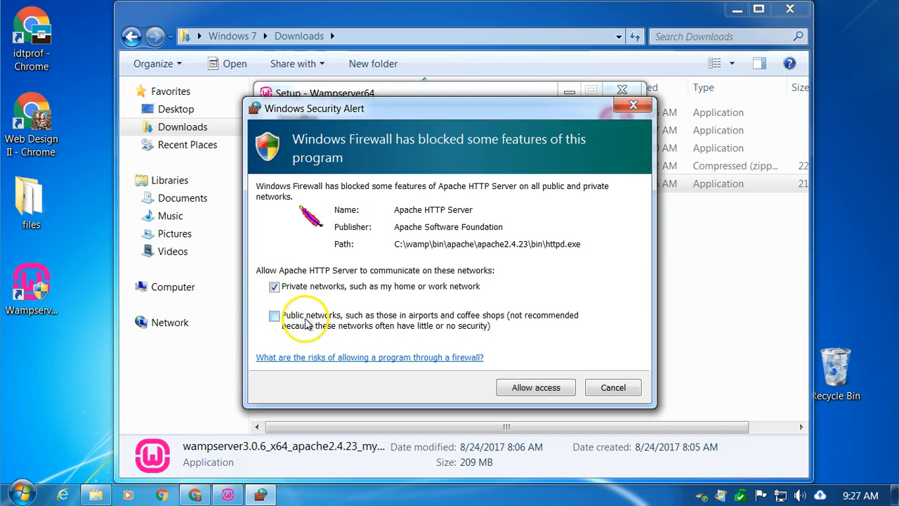
click(536, 389)
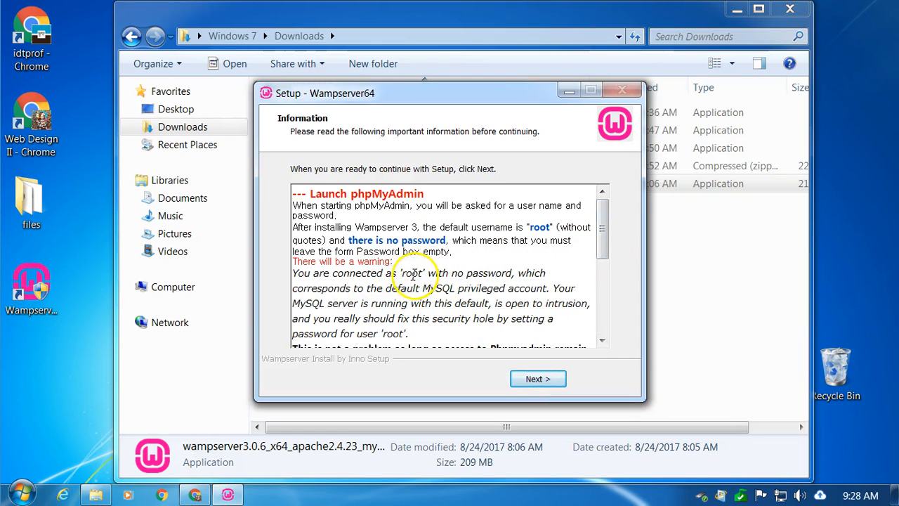
Read through the phpMyAdmin launch information and finish the Wampserver64 setup wizard.
drag(603, 247, 621, 341)
click(538, 379)
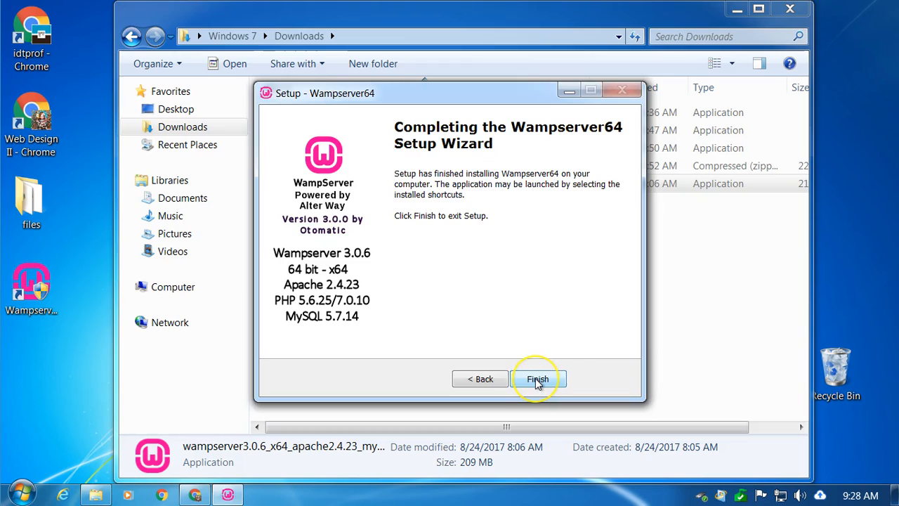
click(537, 380)
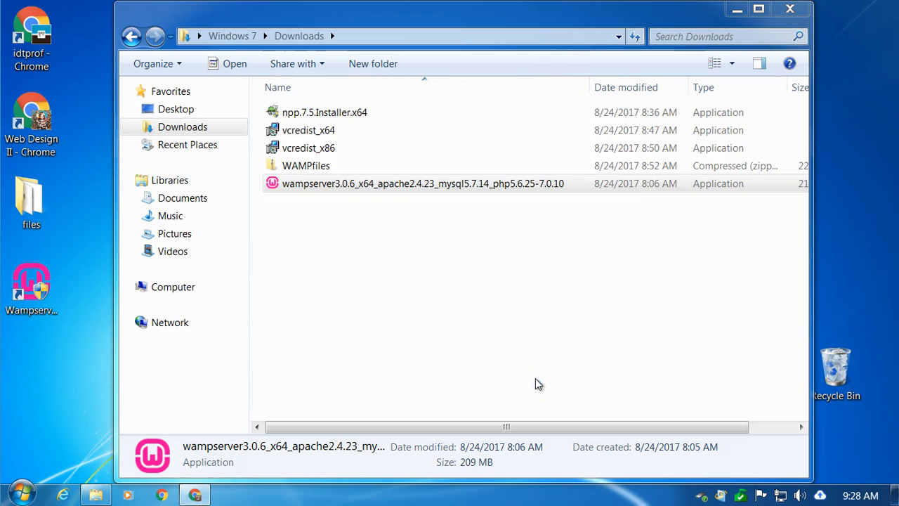
Close the Downloads window and launch Wampserver64 from the desktop, allowing wampmanager.exe to make changes to the computer.
click(790, 11)
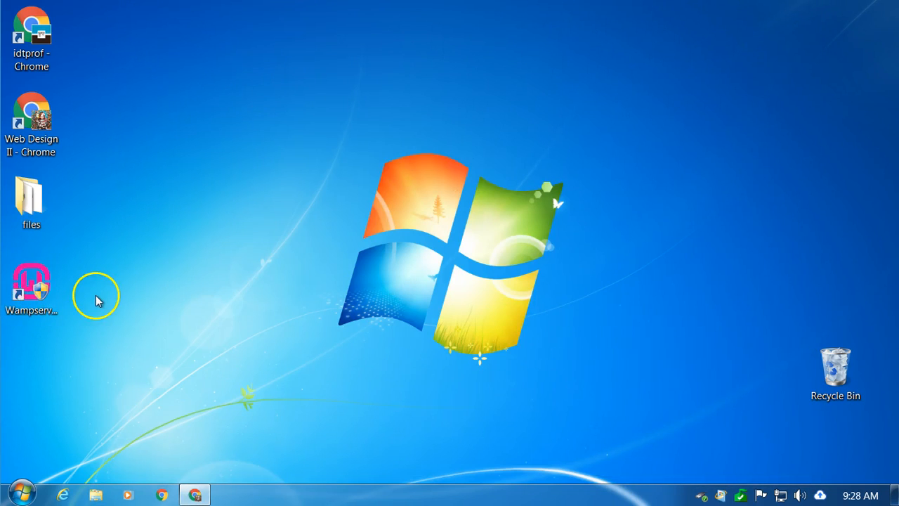
click(35, 291)
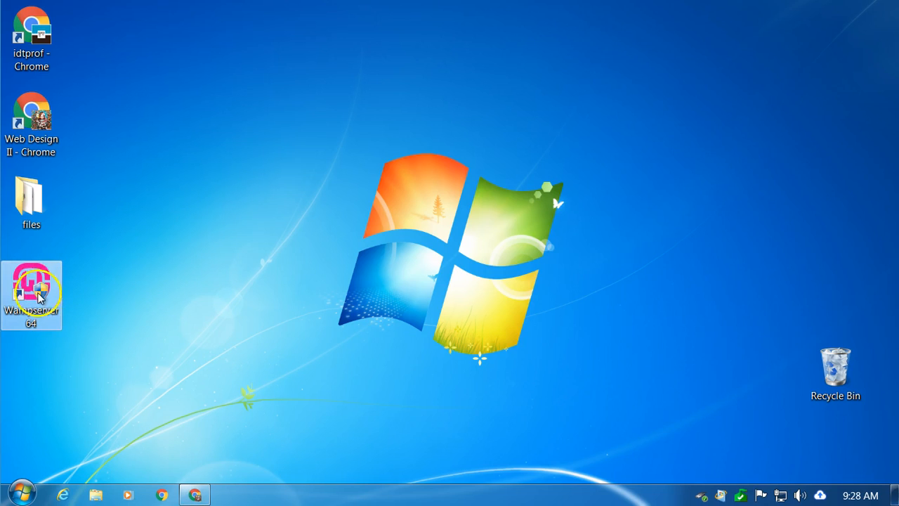
double_click(35, 291)
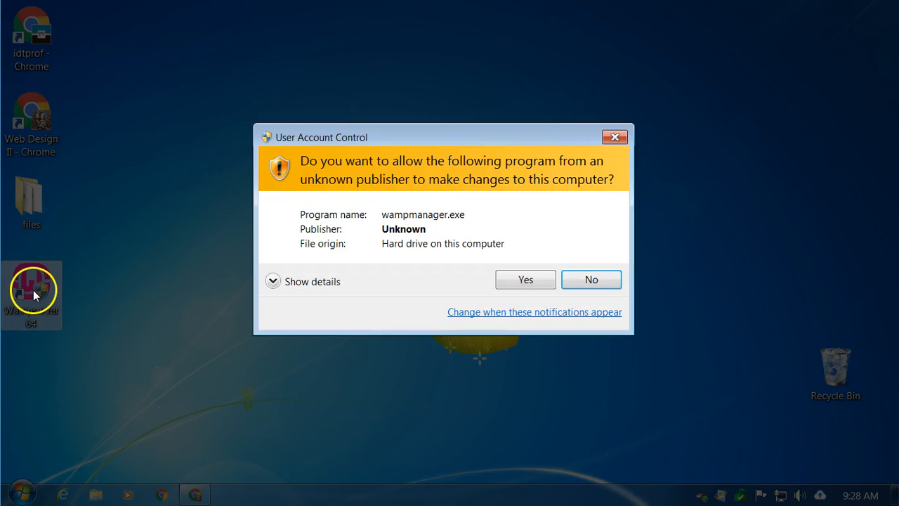
click(526, 279)
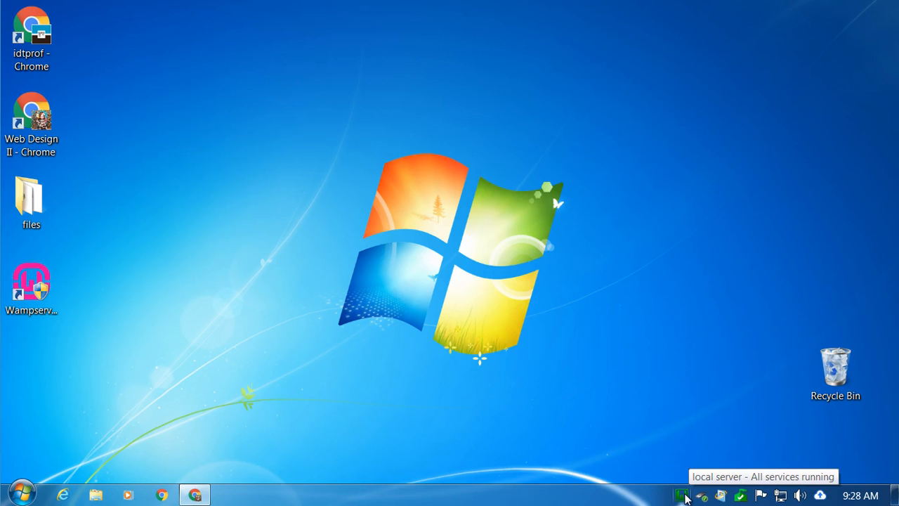
Look over the running Wampserver's options and open its phpMyAdmin page to check the login form.
right_click(683, 495)
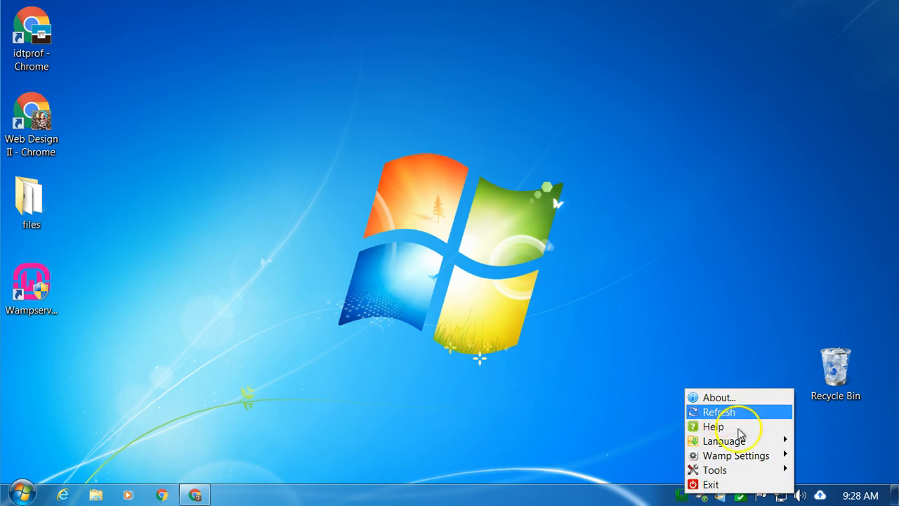
click(624, 464)
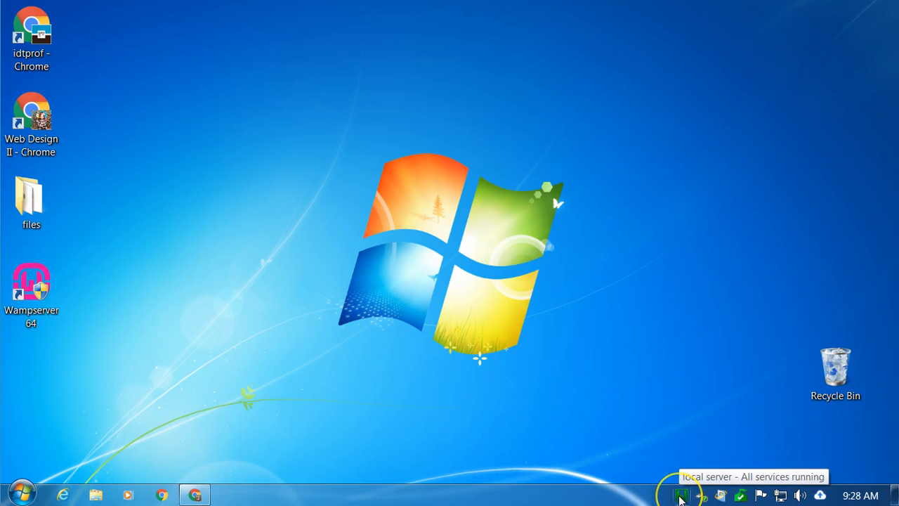
click(681, 496)
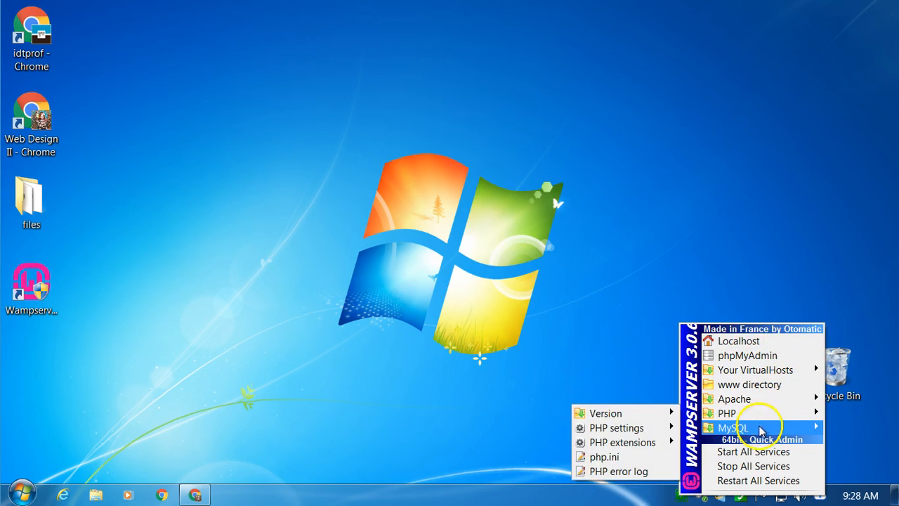
mouse_move(757, 431)
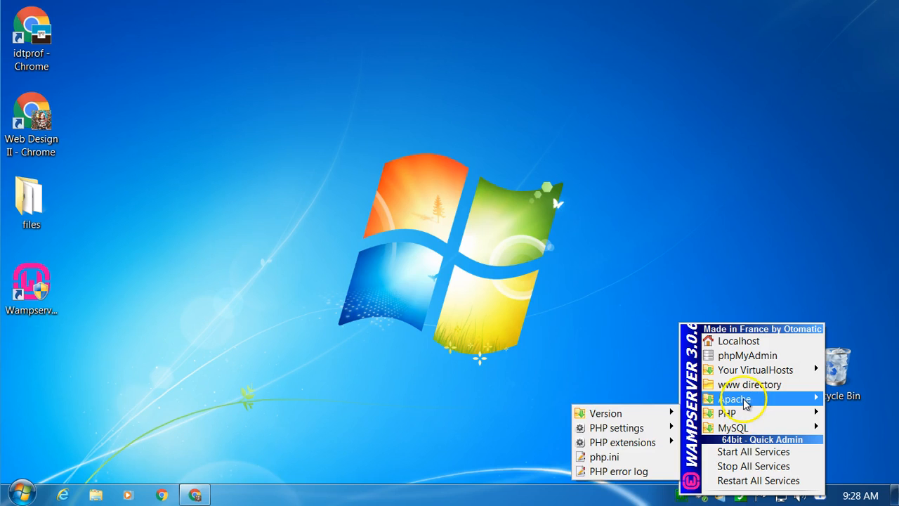
mouse_move(745, 402)
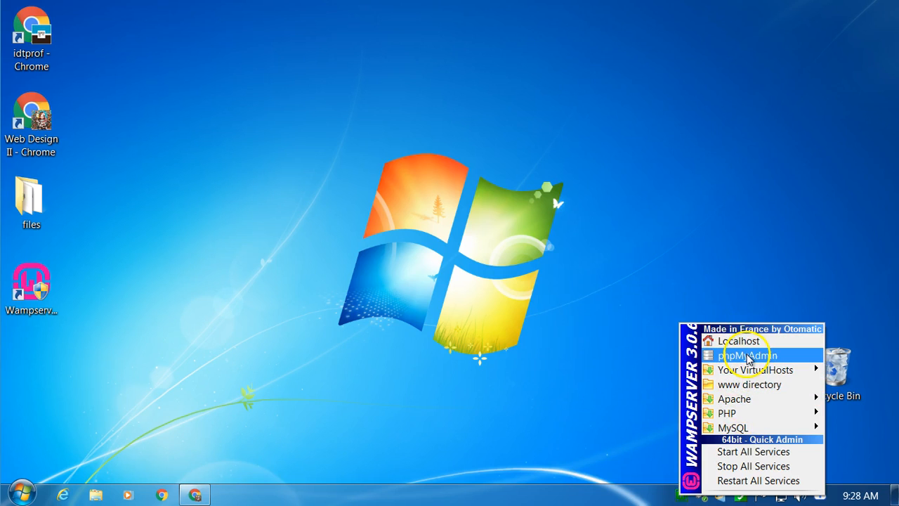
click(749, 356)
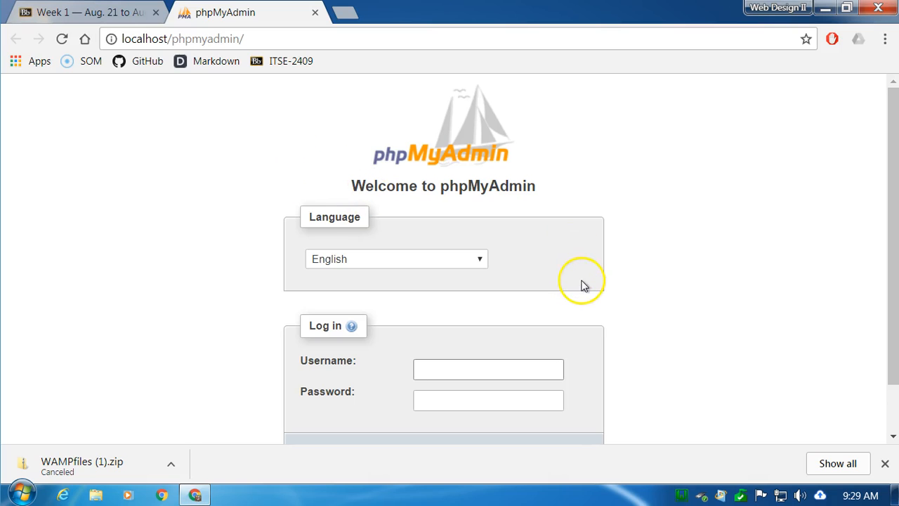
scroll(485, 330, down, 1)
scroll(476, 351, up, 1)
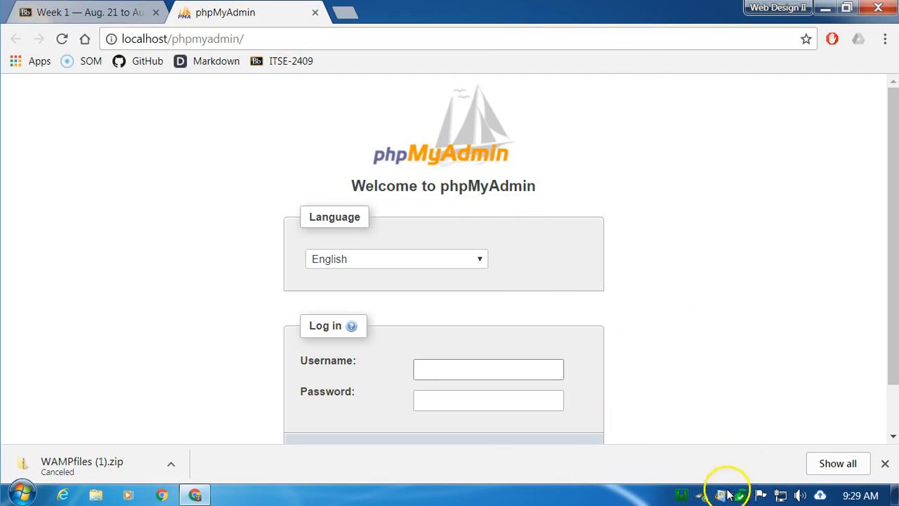
Open Wampserver's Localhost homepage and review the server configuration and loaded extensions.
click(680, 497)
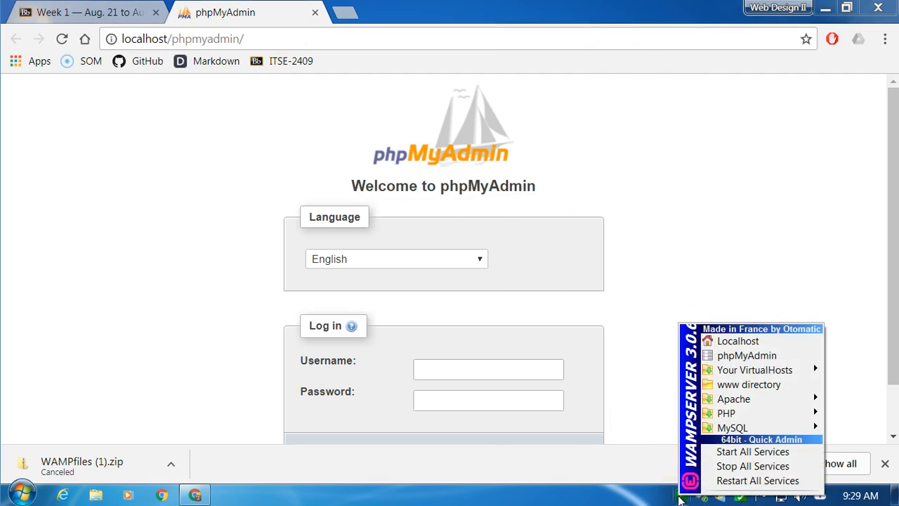
click(739, 341)
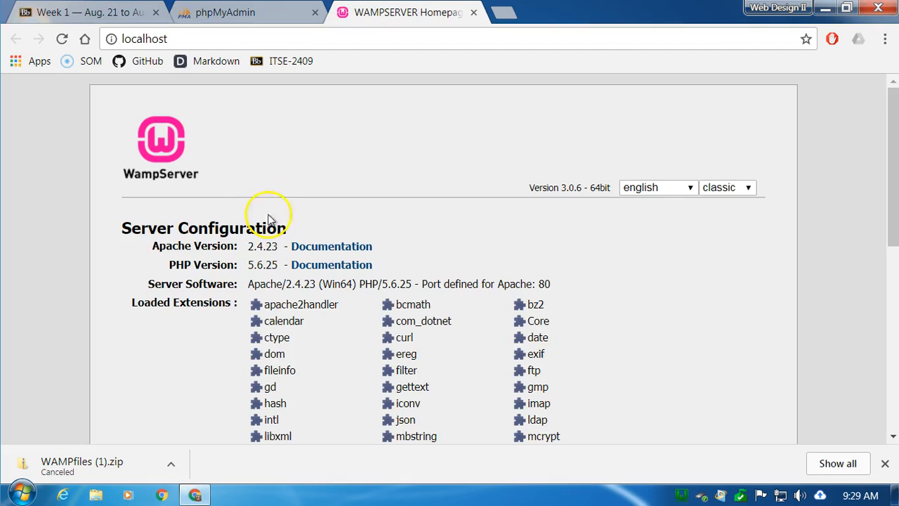
scroll(243, 281, down, 5)
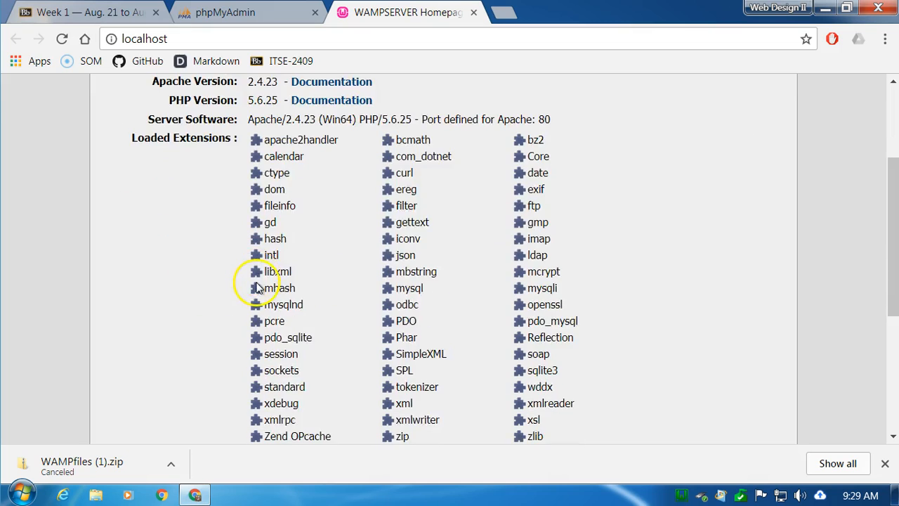
scroll(251, 291, up, 5)
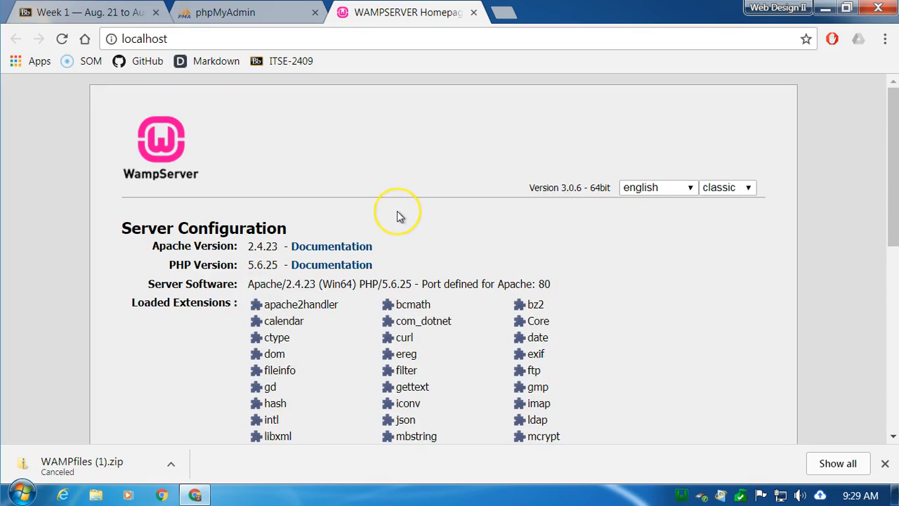